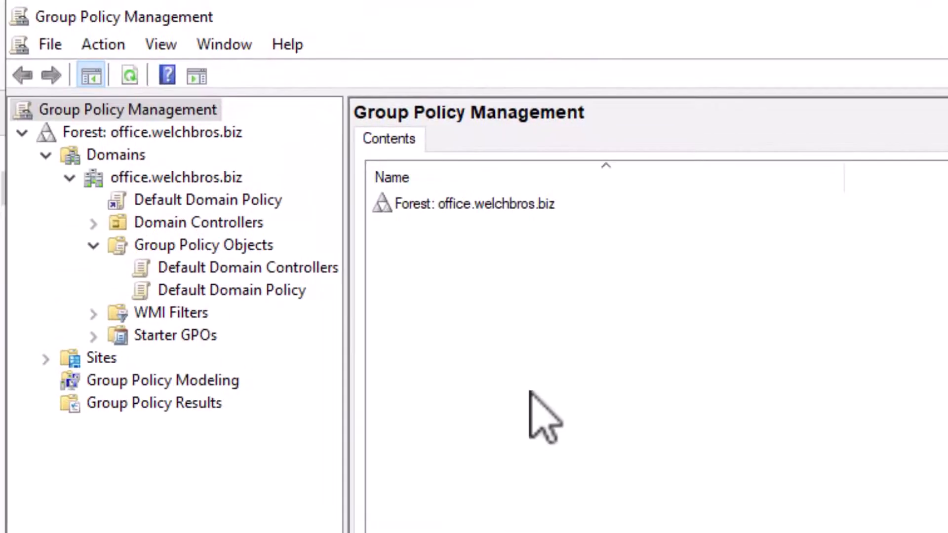
Expand the forest tree down to office.welchbros.biz's Group Policy Objects container
{"action": "left_click", "coordinate": [24, 135]}
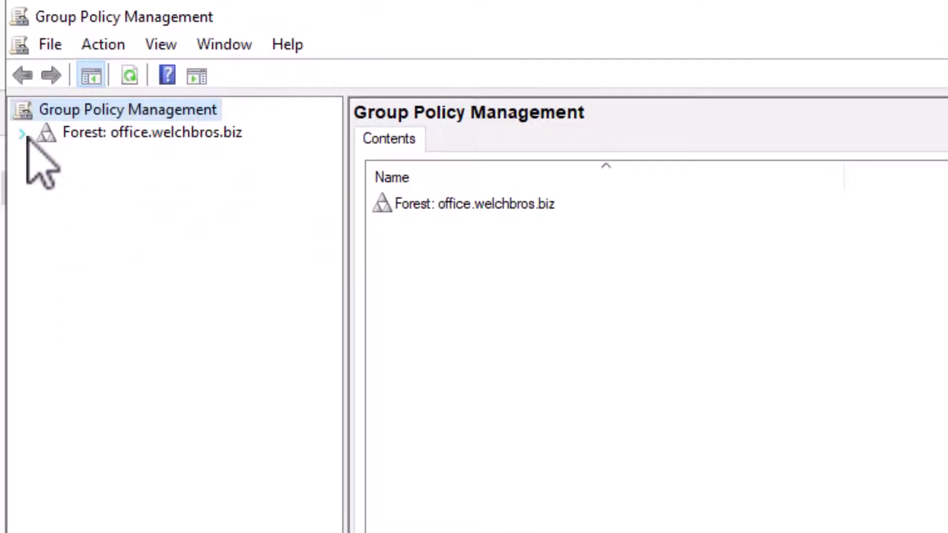
{"action": "left_click", "coordinate": [24, 135]}
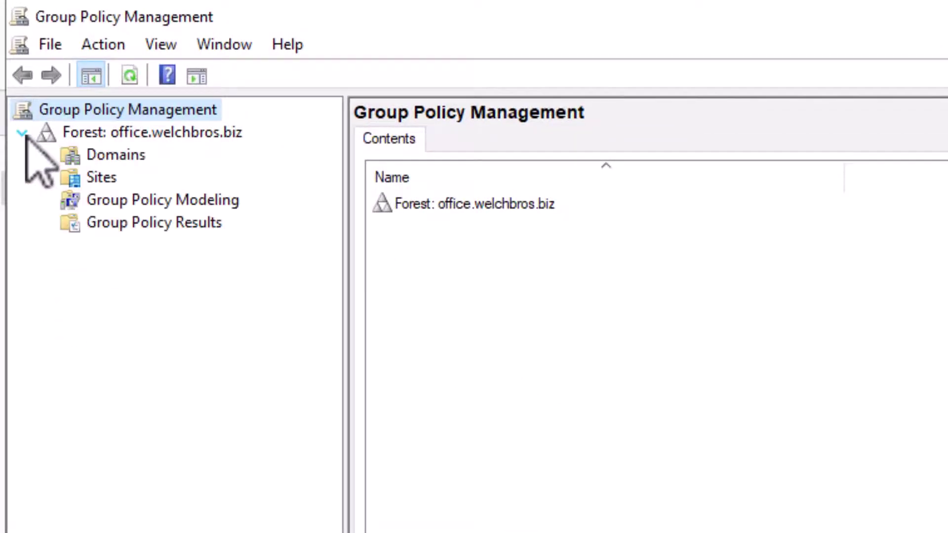
{"action": "left_click", "coordinate": [45, 155]}
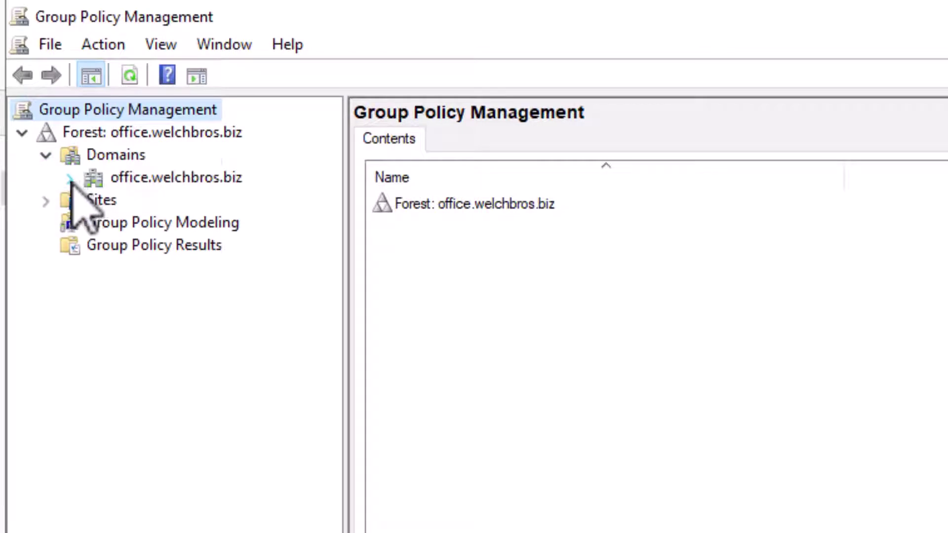
{"action": "left_click", "coordinate": [70, 179]}
{"action": "left_click", "coordinate": [95, 245]}
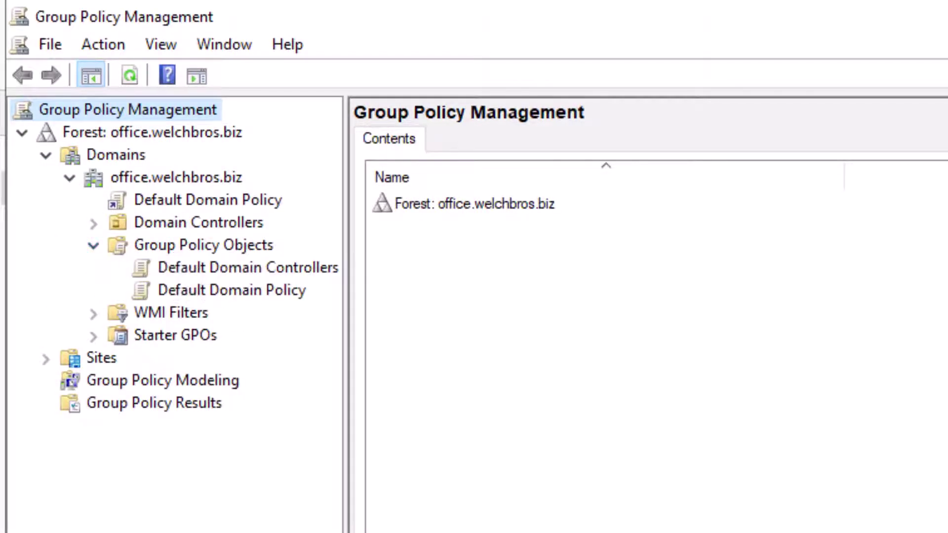
Create a new GPO named 'UAC Configuration' under Group Policy Objects
{"action": "right_click", "coordinate": [220, 246]}
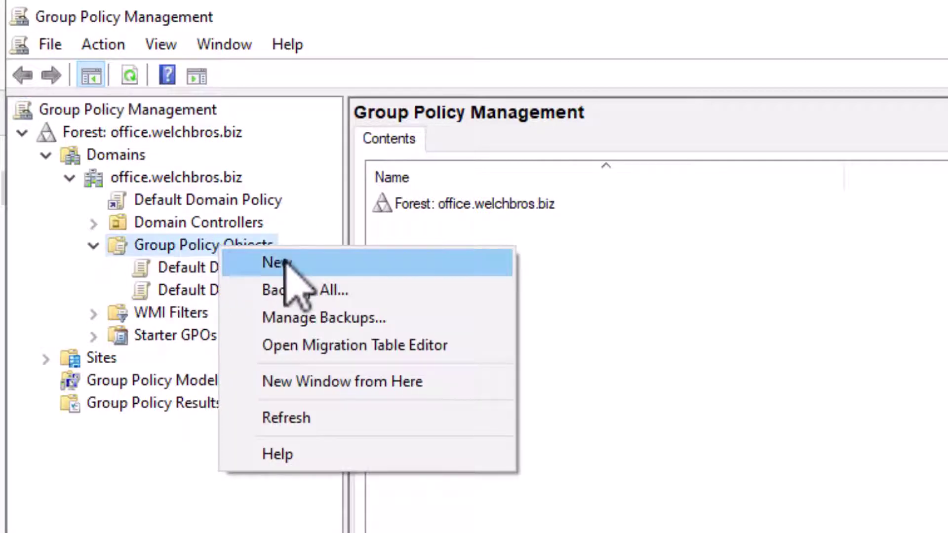
{"action": "left_click", "coordinate": [285, 262]}
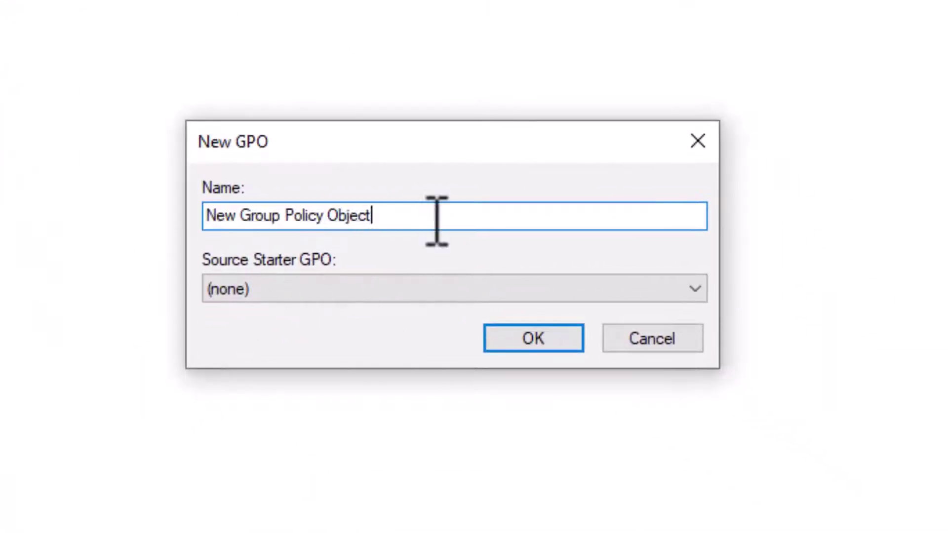
{"action": "left_click_drag", "start_coordinate": [436, 218], "coordinate": [203, 213]}
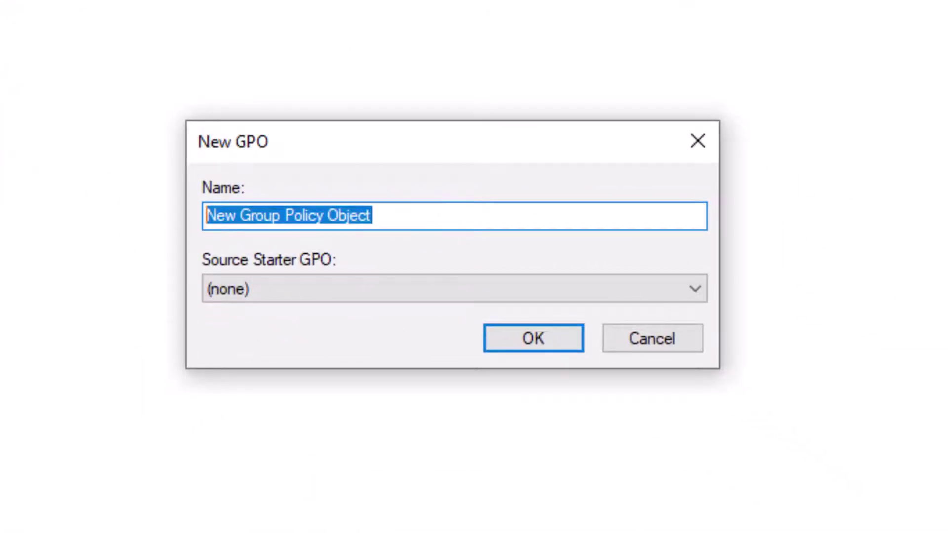
{"action": "type", "text": "UAC Configuration"}
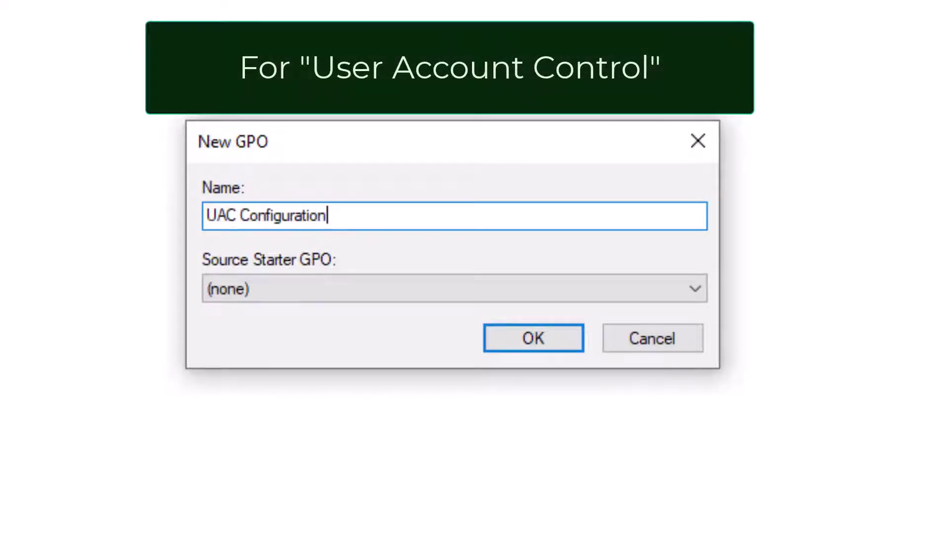
{"action": "left_click", "coordinate": [535, 338]}
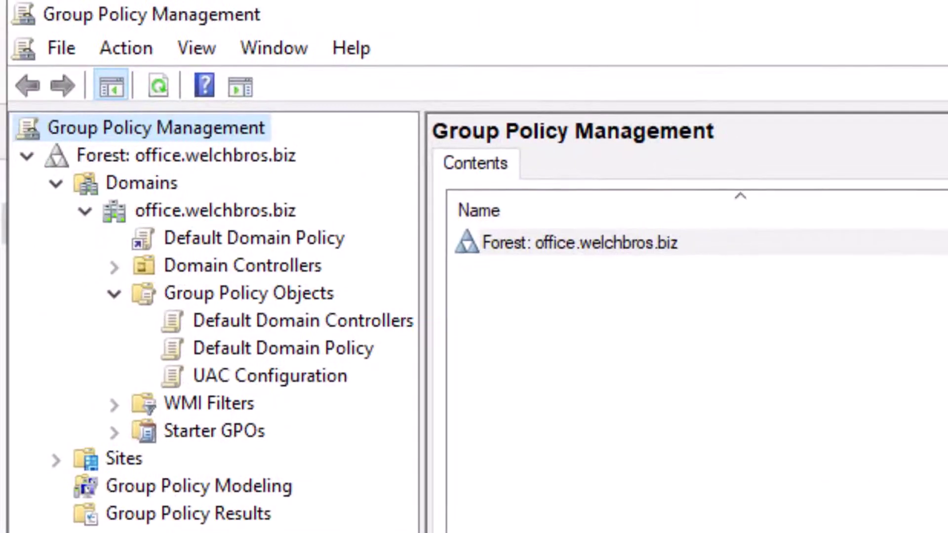
Review the UAC Configuration GPO's Details, Settings, Delegation and Status tabs, ending on its empty Settings report
{"action": "left_click", "coordinate": [248, 383]}
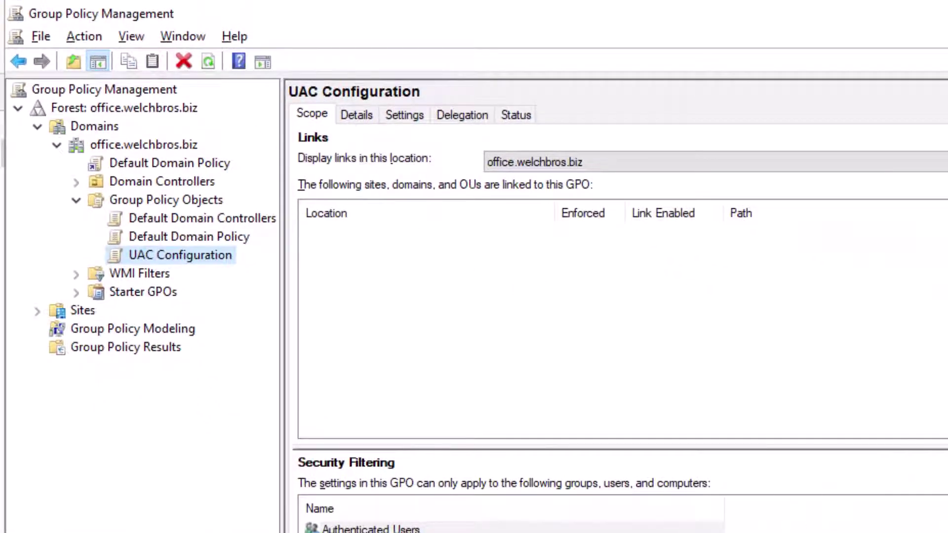
{"action": "left_click", "coordinate": [356, 116]}
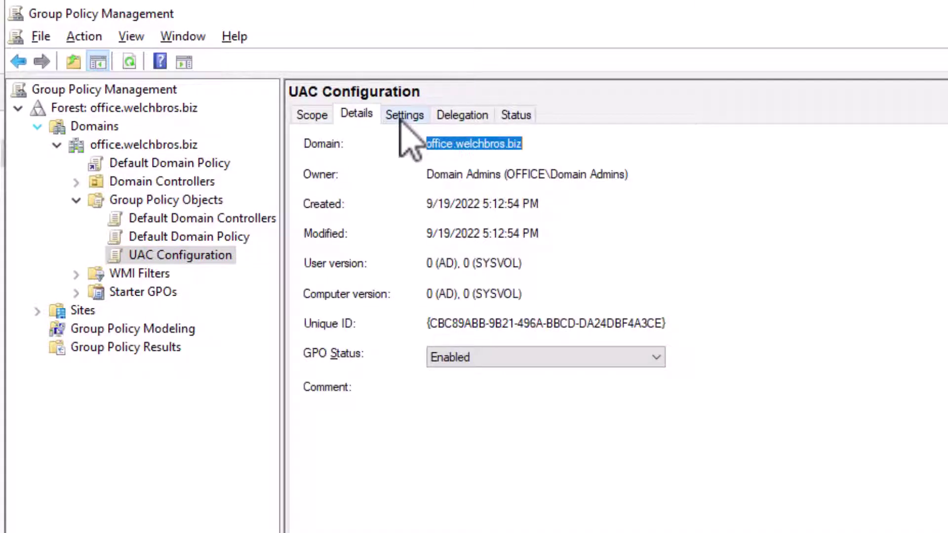
{"action": "left_click", "coordinate": [403, 118]}
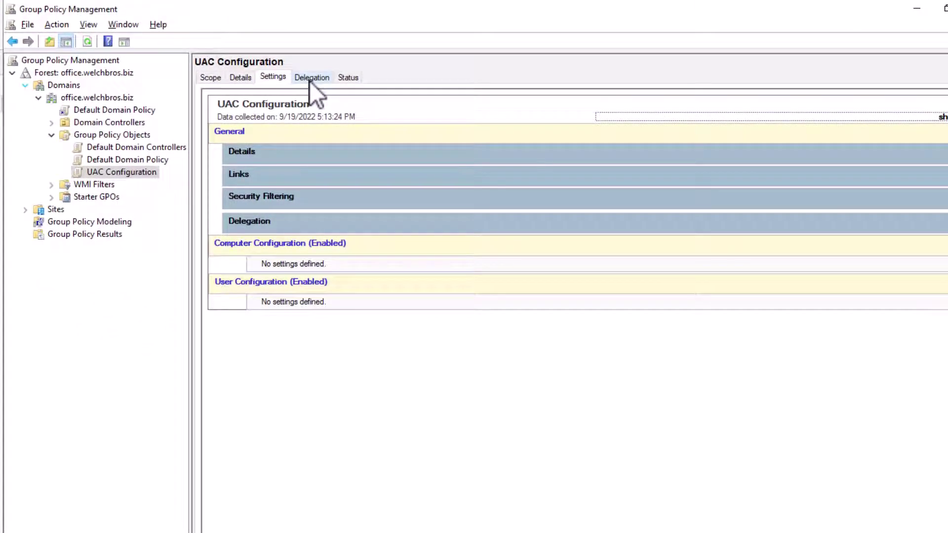
{"action": "left_click", "coordinate": [310, 80]}
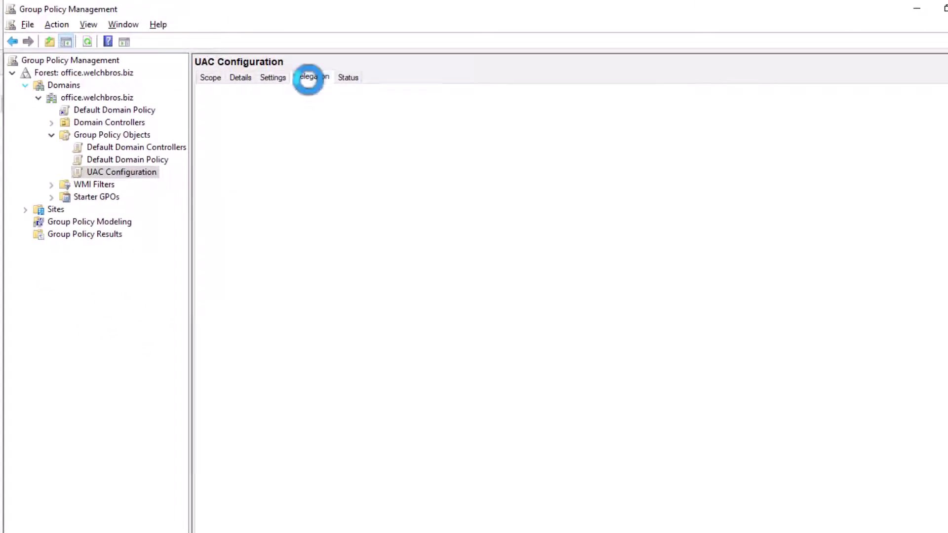
{"action": "left_click", "coordinate": [353, 81]}
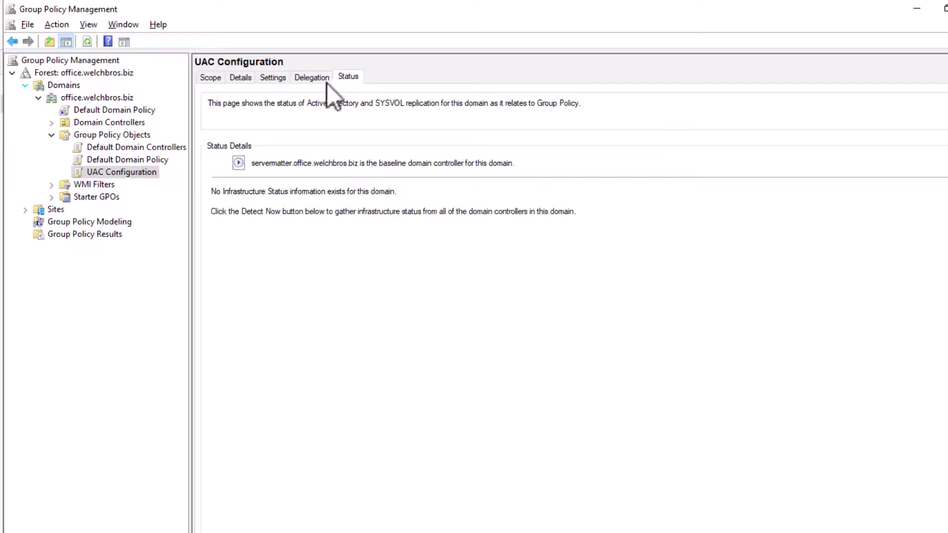
{"action": "left_click", "coordinate": [270, 79]}
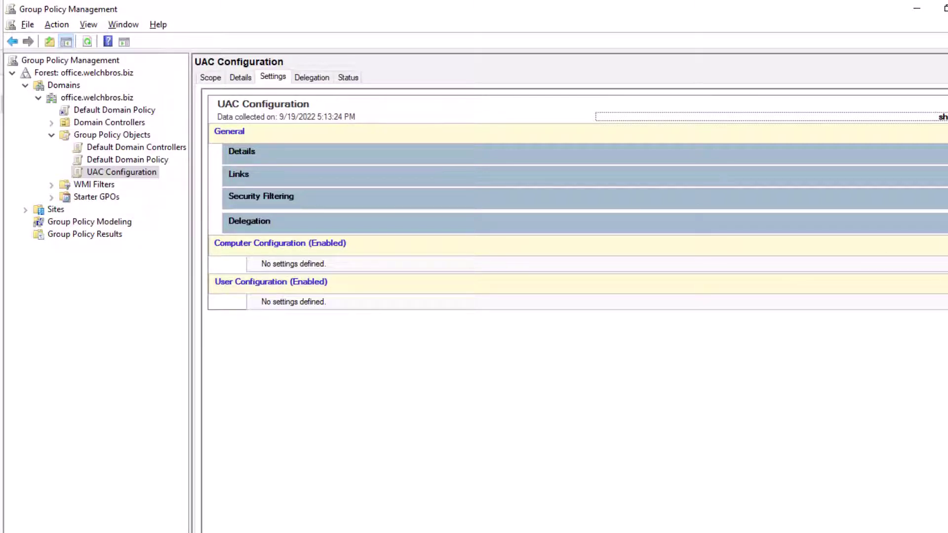
{"action": "key", "text": "Tab"}
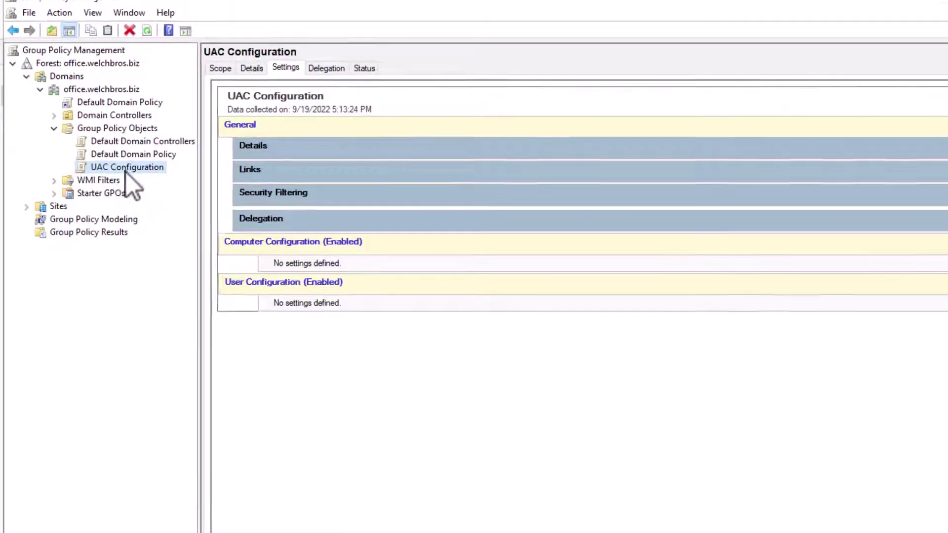
Edit the UAC Configuration GPO and expand Computer Configuration > Policies in the editor
{"action": "right_click", "coordinate": [110, 173]}
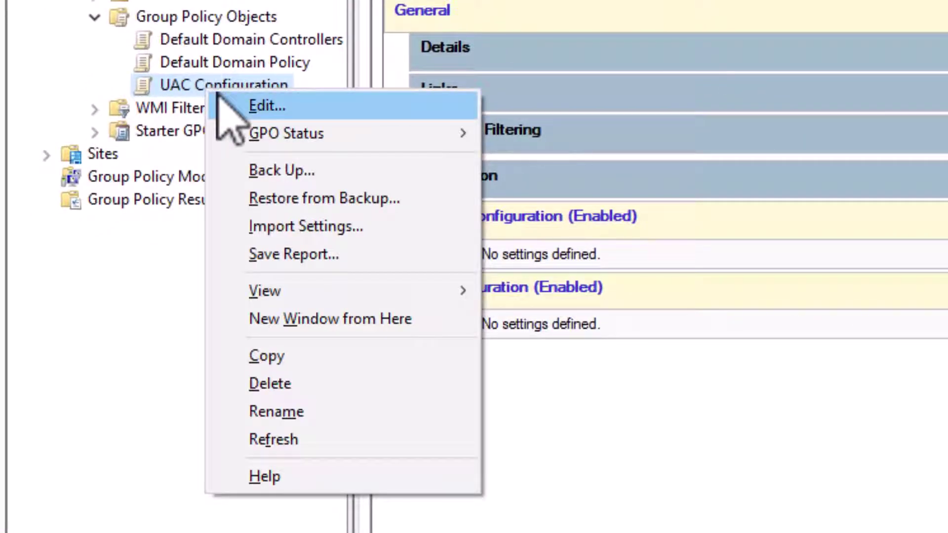
{"action": "left_click", "coordinate": [270, 108]}
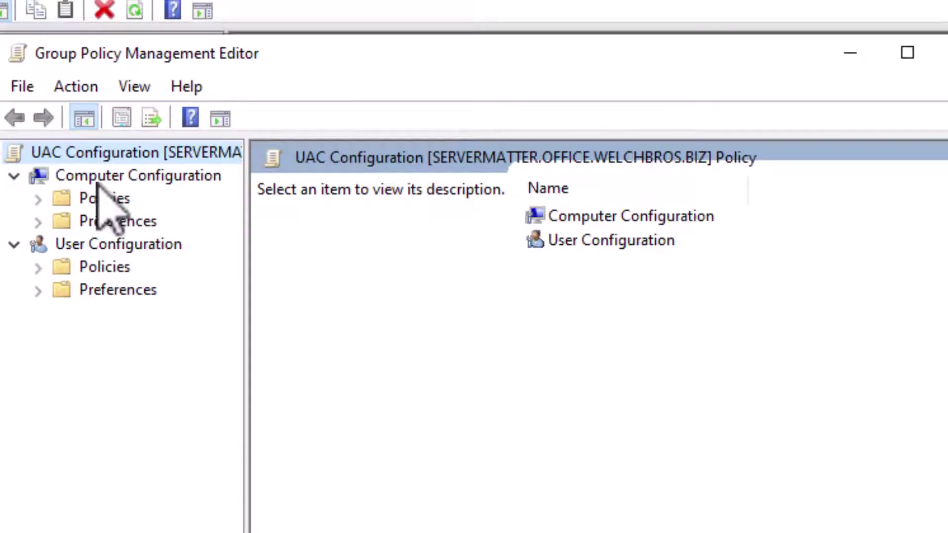
{"action": "left_click_drag", "start_coordinate": [275, 58], "coordinate": [489, 429]}
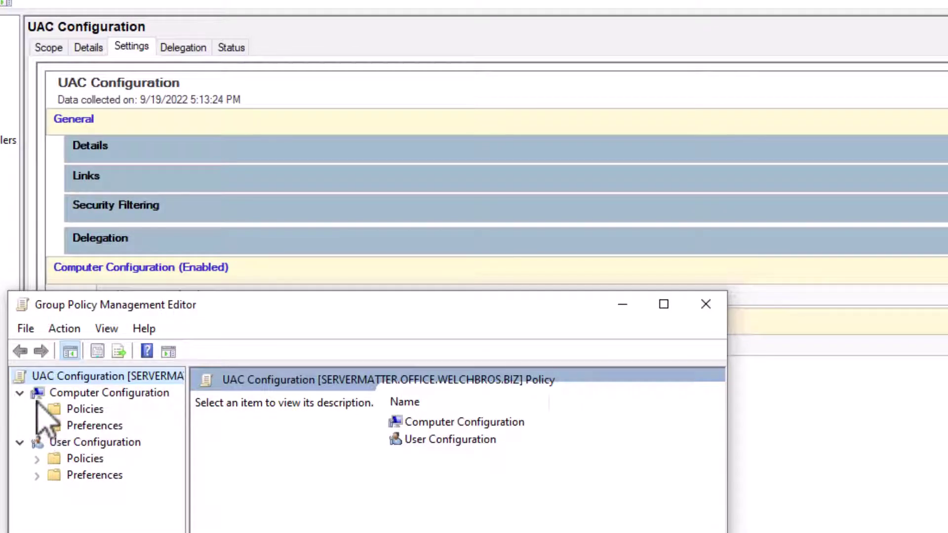
{"action": "left_click", "coordinate": [37, 410]}
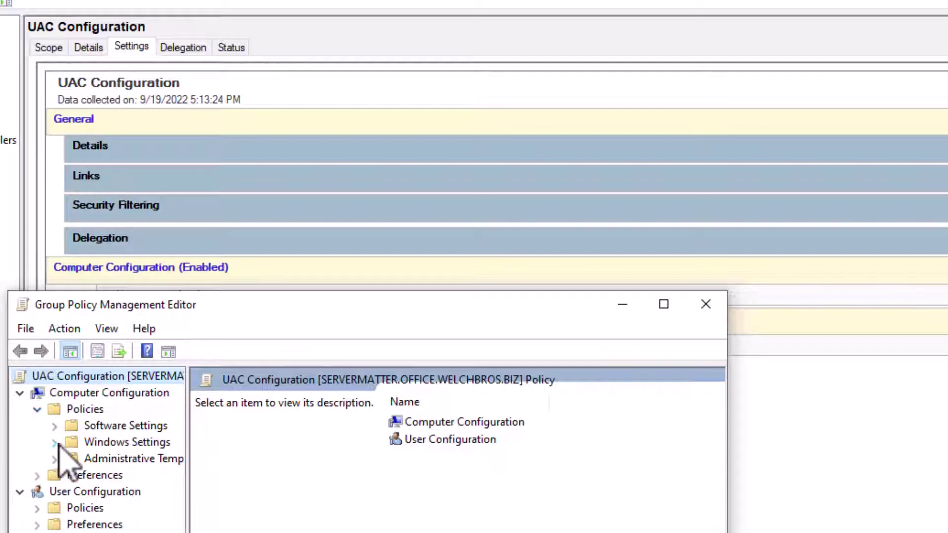
Navigate through Windows Settings > Security Settings > Local Policies to Security Options
{"action": "left_click", "coordinate": [55, 442]}
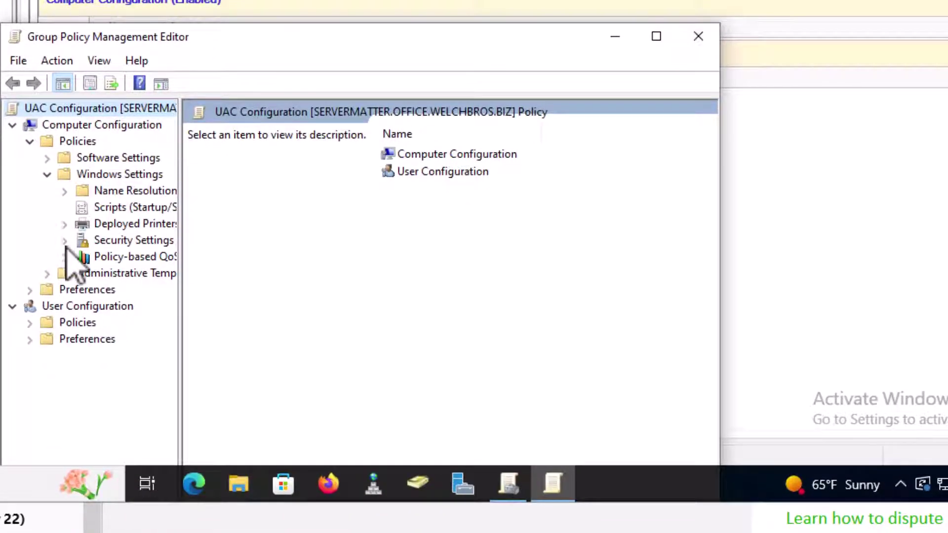
{"action": "left_click", "coordinate": [65, 240]}
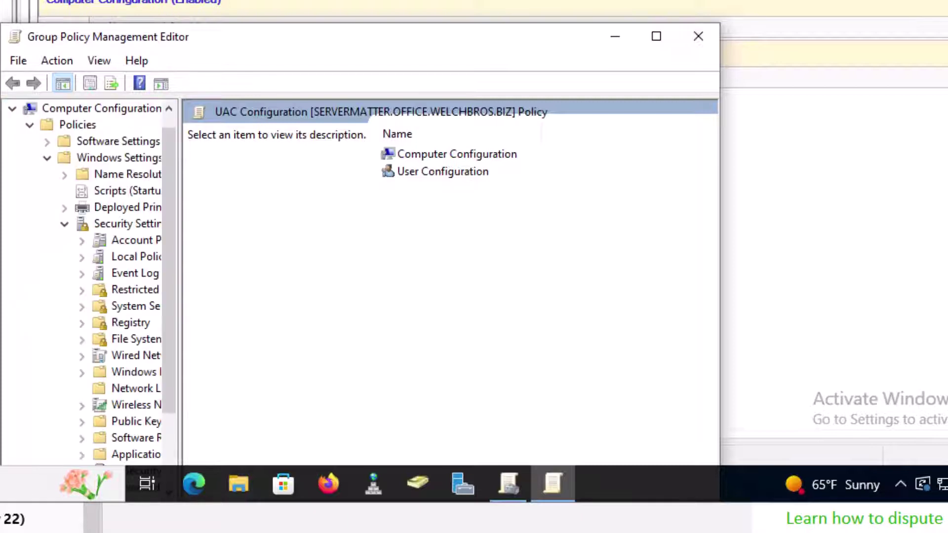
{"action": "left_click", "coordinate": [82, 257]}
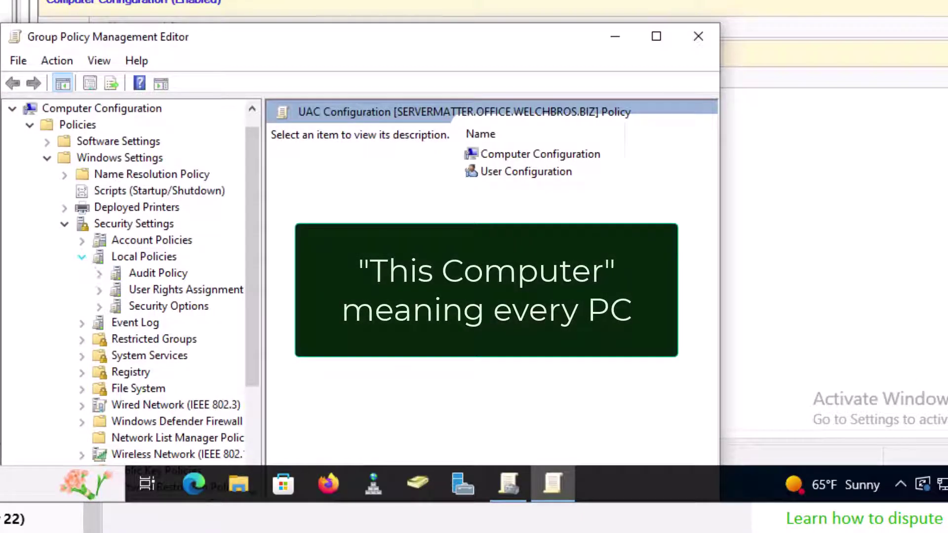
{"action": "left_click", "coordinate": [185, 289]}
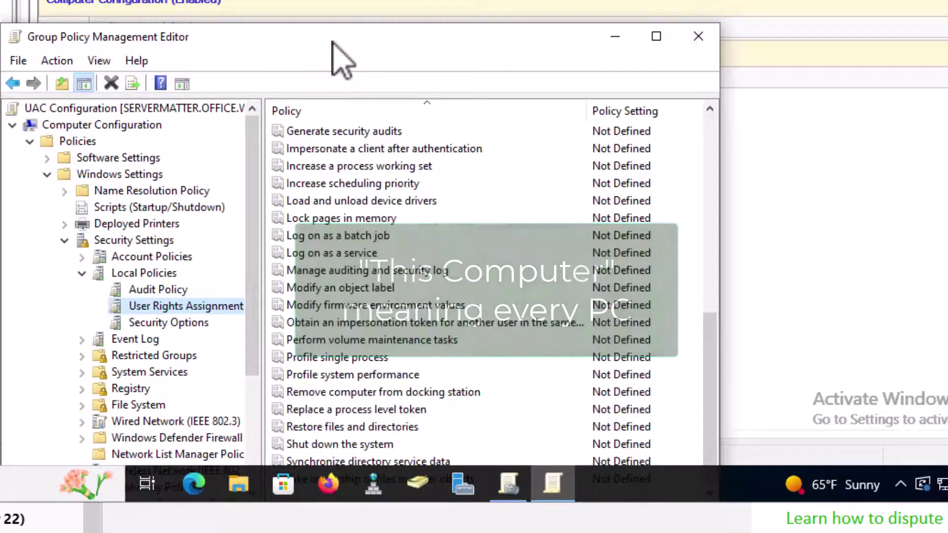
{"action": "left_click_drag", "start_coordinate": [332, 43], "coordinate": [311, 0]}
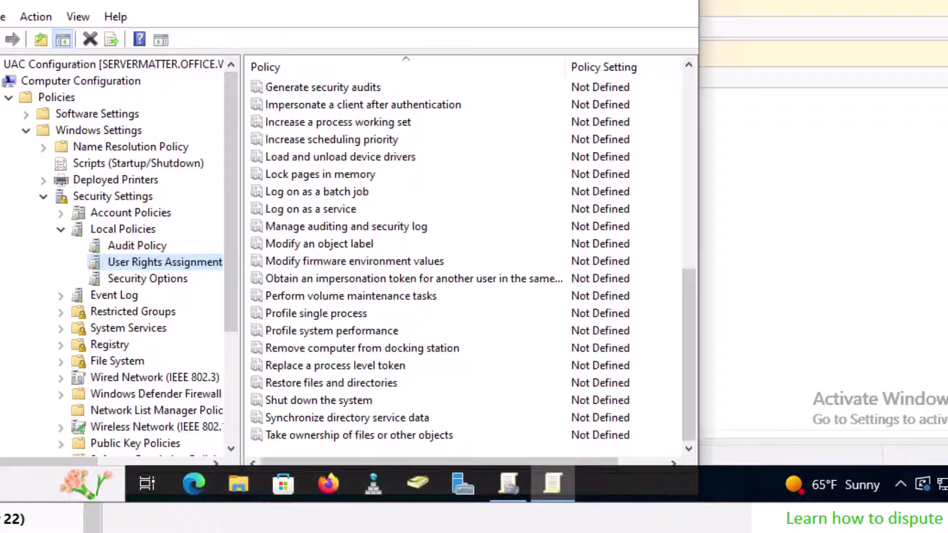
{"action": "left_click_drag", "start_coordinate": [364, 10], "coordinate": [173, 25]}
{"action": "left_click", "coordinate": [151, 91]}
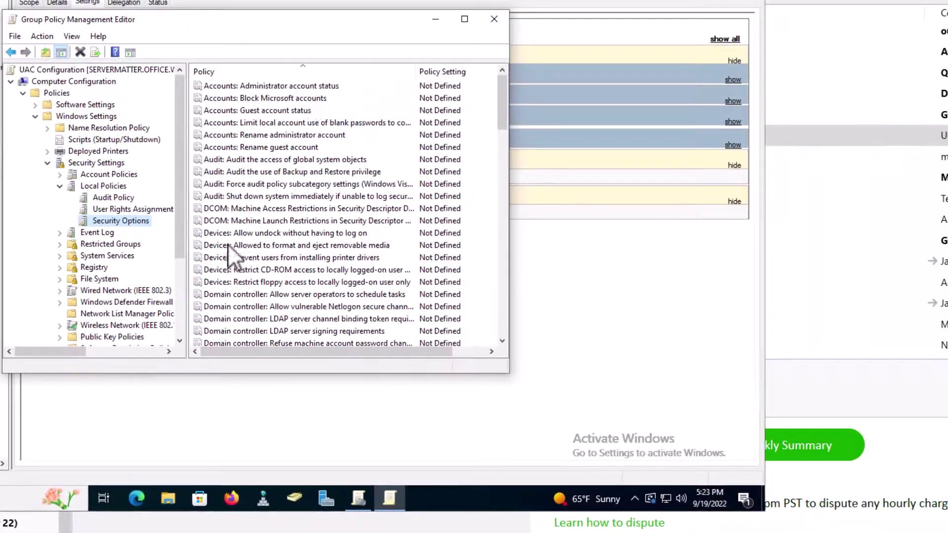
Select 'UAC: Behavior of the elevation prompt for administrators' and widen the Policy column
{"action": "left_click", "coordinate": [226, 245]}
{"action": "key", "text": "u"}
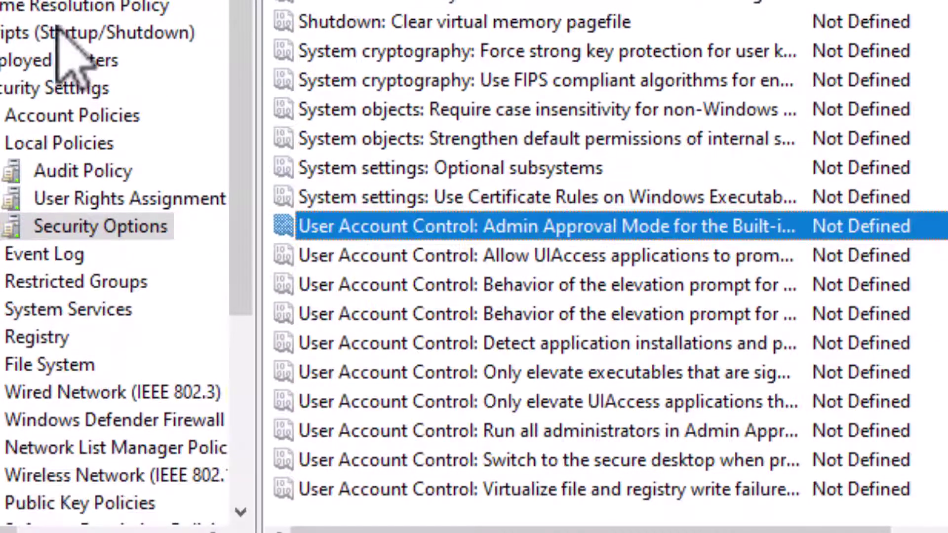
{"action": "left_click", "coordinate": [559, 289]}
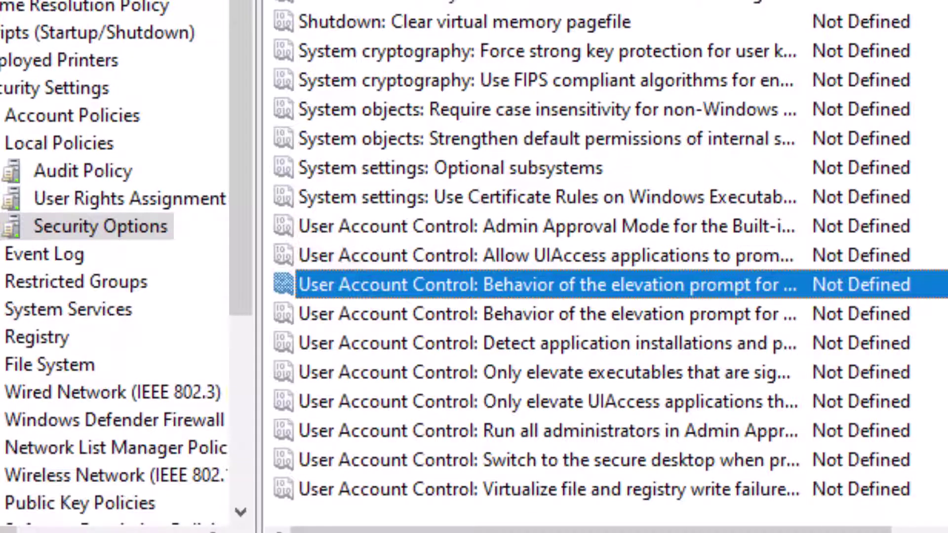
{"action": "scroll", "coordinate": [606, 267], "scroll_direction": "up", "scroll_amount": 1}
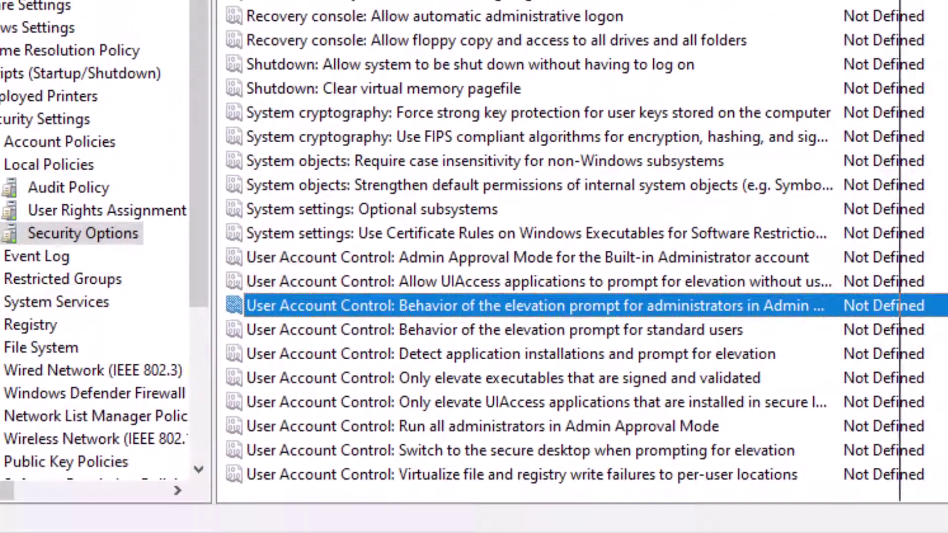
{"action": "left_click_drag", "start_coordinate": [899, 208], "coordinate": [936, 210]}
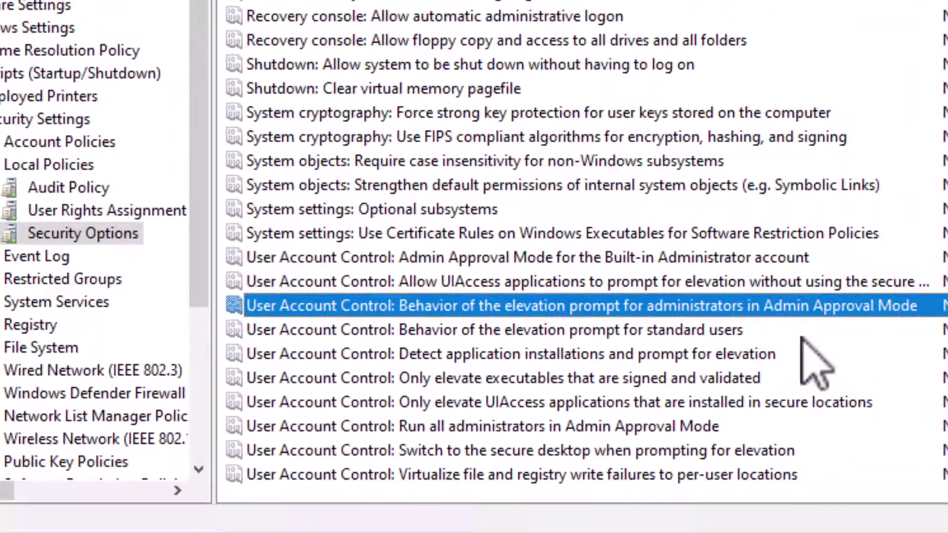
Define the elevation prompt policy as 'Prompt for consent on the secure desktop'
{"action": "right_click", "coordinate": [663, 319]}
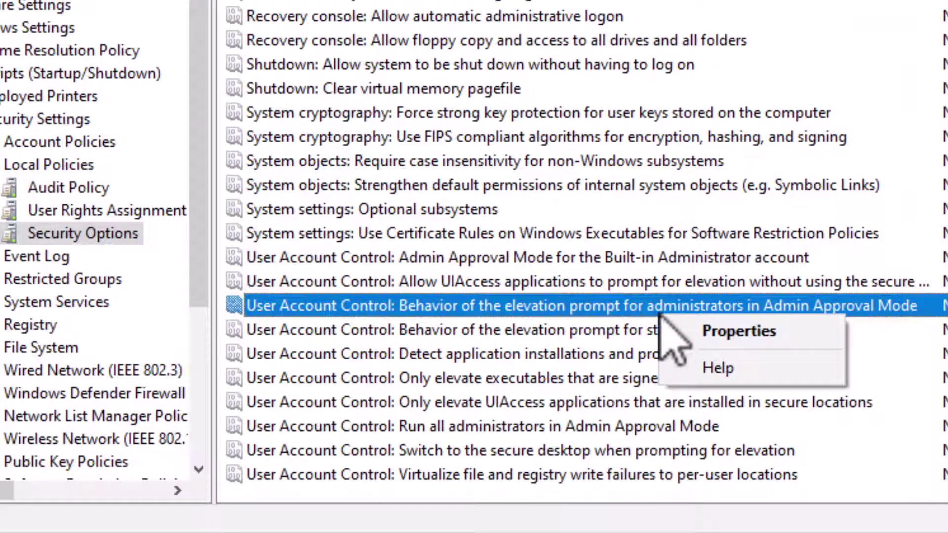
{"action": "left_click", "coordinate": [723, 328]}
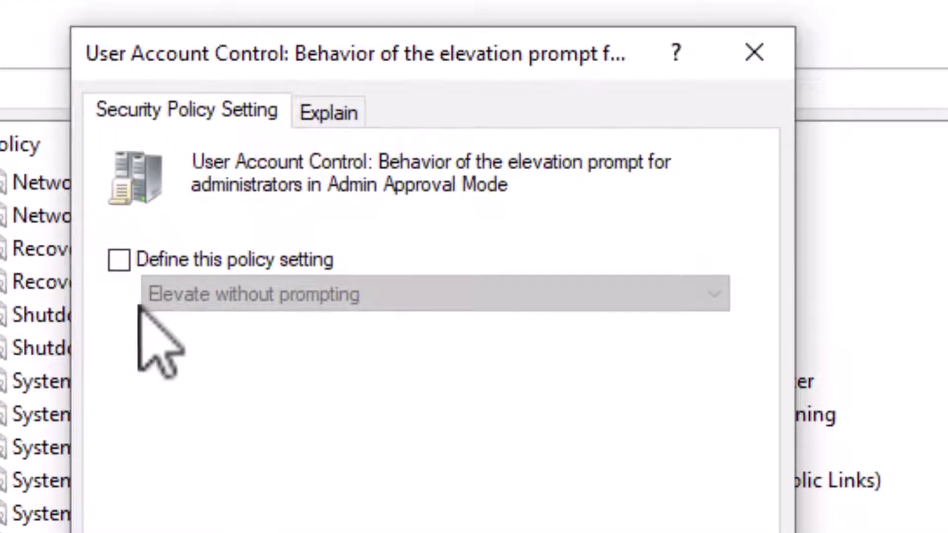
{"action": "left_click", "coordinate": [121, 264]}
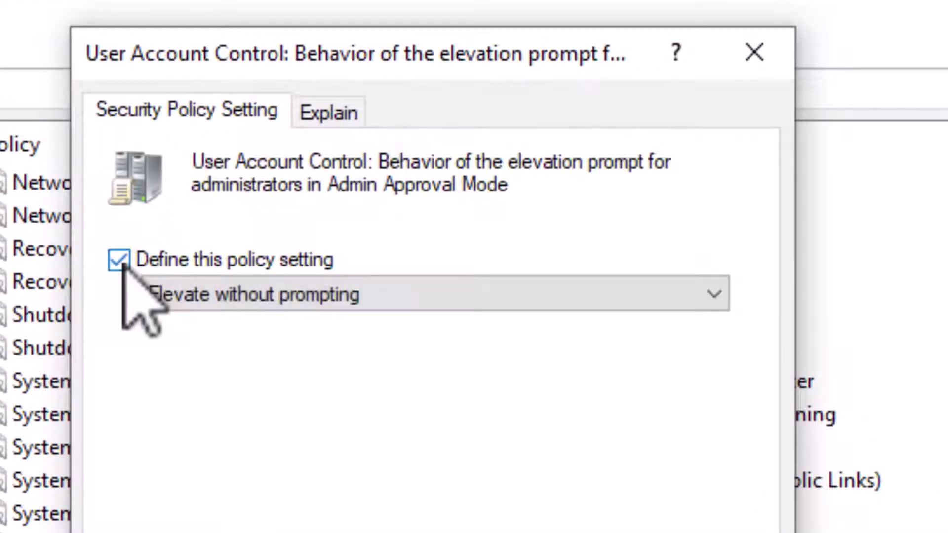
{"action": "left_click", "coordinate": [359, 296]}
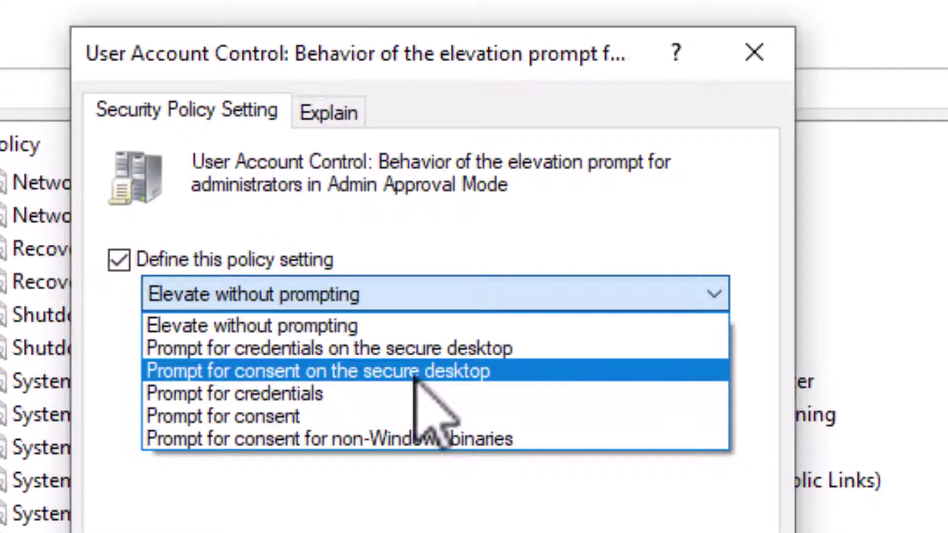
{"action": "left_click", "coordinate": [498, 374]}
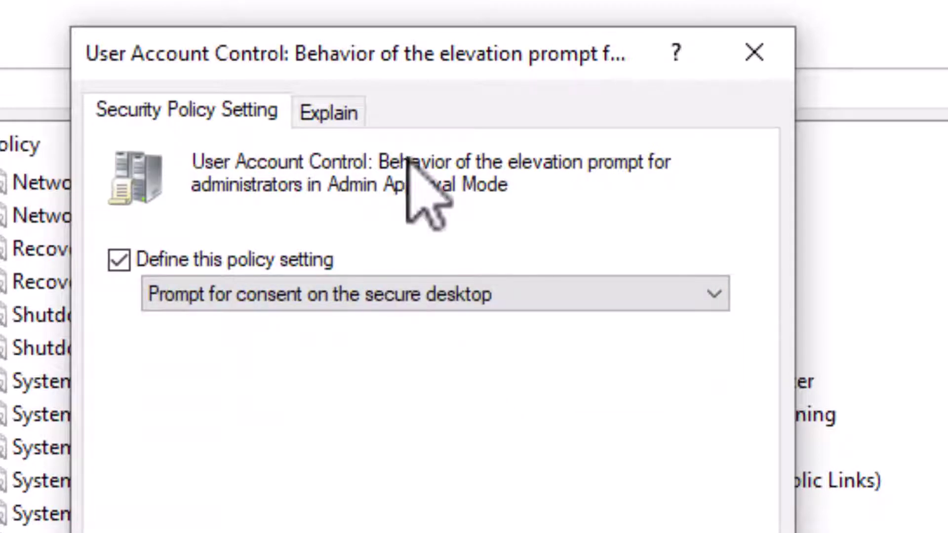
Read the policy's Explain text on the consent options, then apply and confirm the setting
{"action": "left_click", "coordinate": [346, 120]}
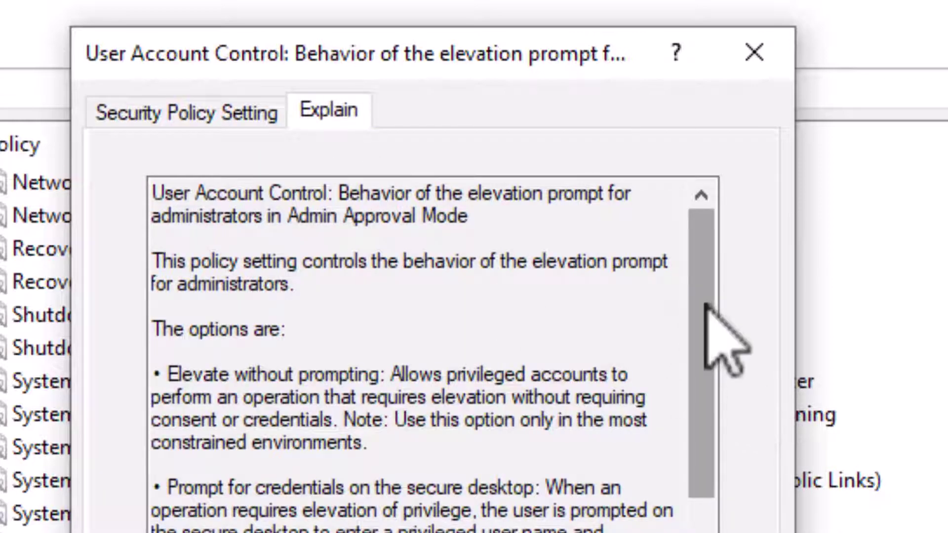
{"action": "left_click_drag", "start_coordinate": [707, 309], "coordinate": [717, 434]}
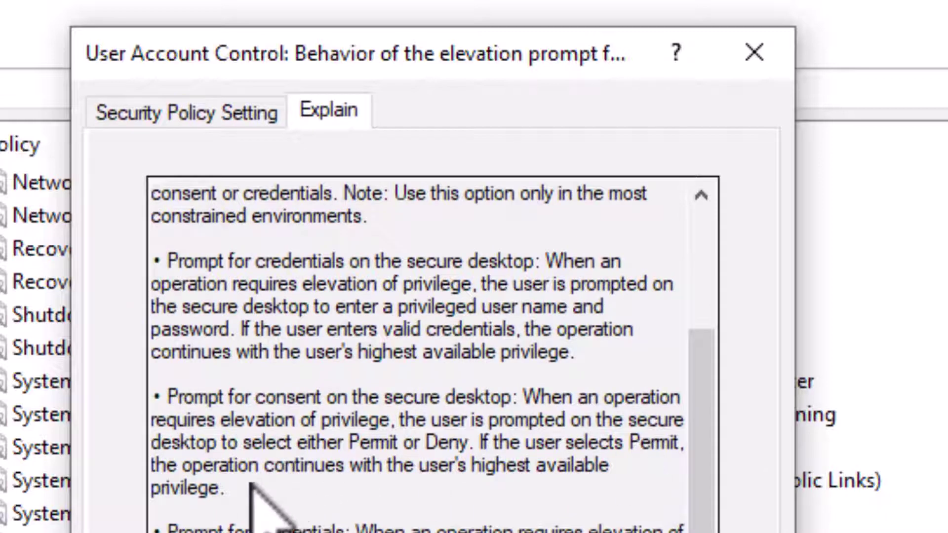
{"action": "left_click_drag", "start_coordinate": [245, 491], "coordinate": [489, 395]}
{"action": "left_click", "coordinate": [370, 469]}
{"action": "left_click_drag", "start_coordinate": [350, 442], "coordinate": [466, 443]}
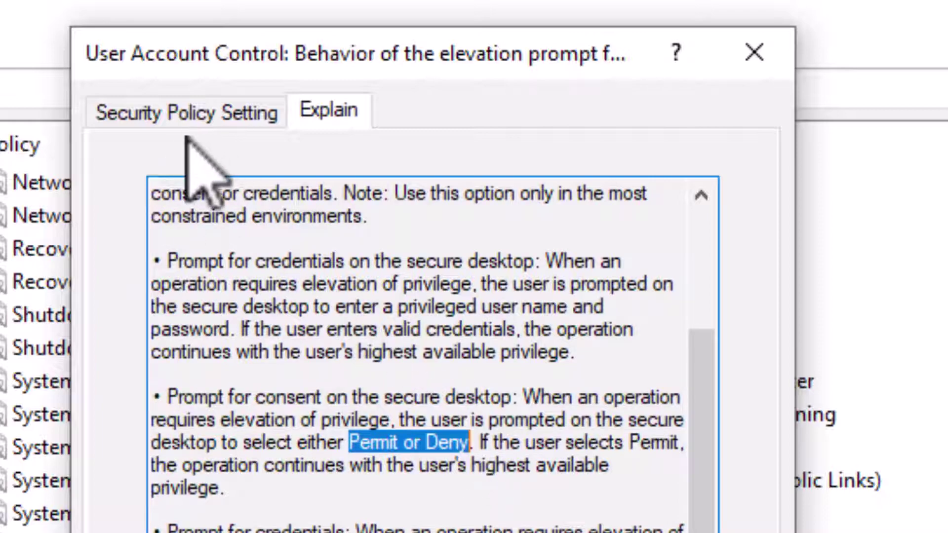
{"action": "left_click", "coordinate": [195, 124]}
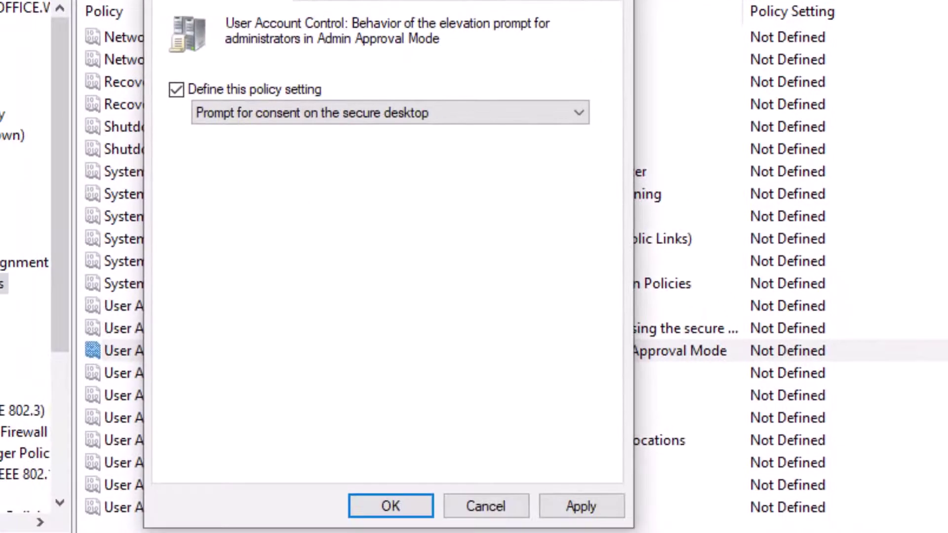
{"action": "left_click", "coordinate": [582, 506]}
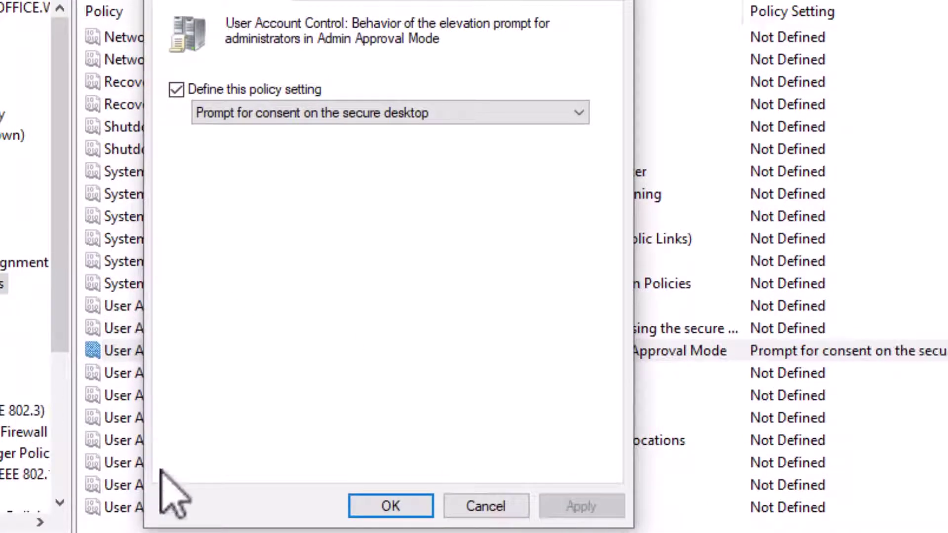
{"action": "left_click", "coordinate": [385, 505]}
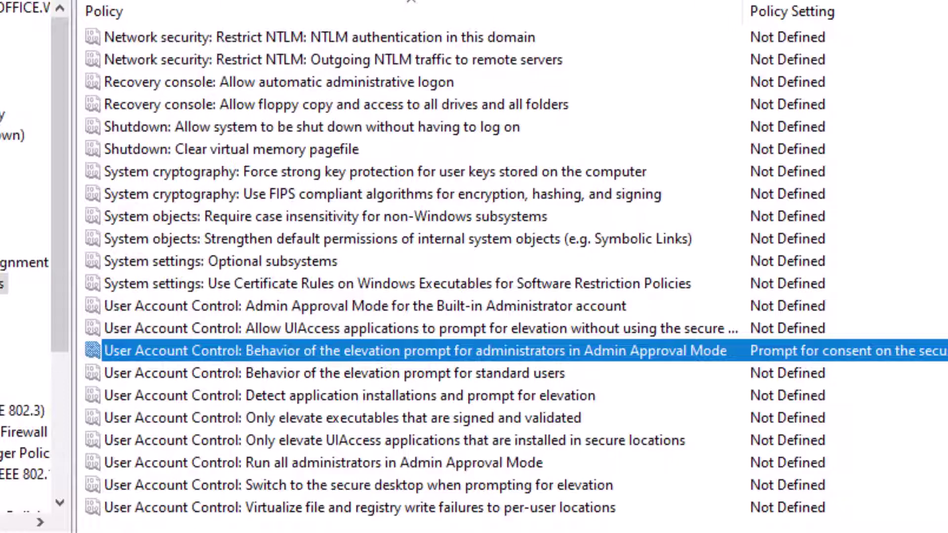
Open 'Run all administrators in Admin Approval Mode' properties and read its Explain text
{"action": "left_click", "coordinate": [334, 464]}
{"action": "right_click", "coordinate": [364, 464]}
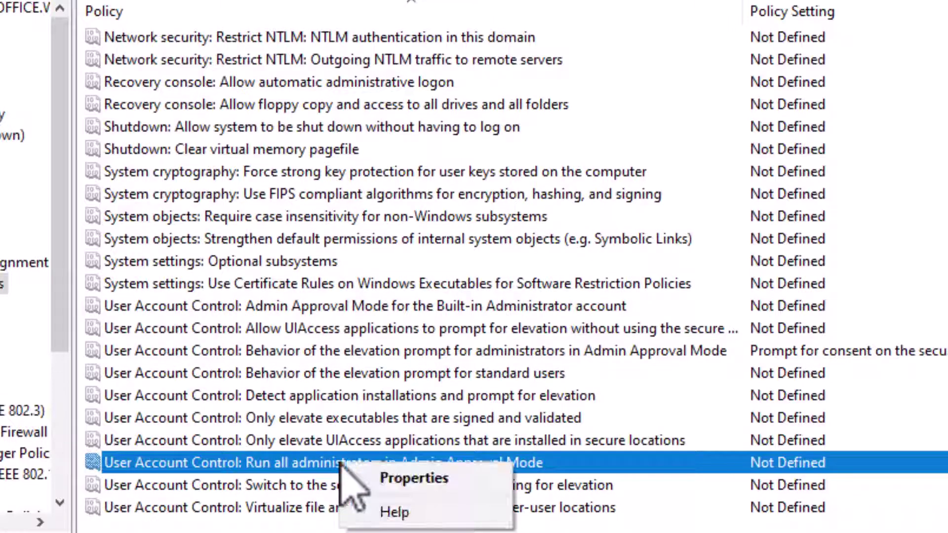
{"action": "left_click", "coordinate": [413, 480]}
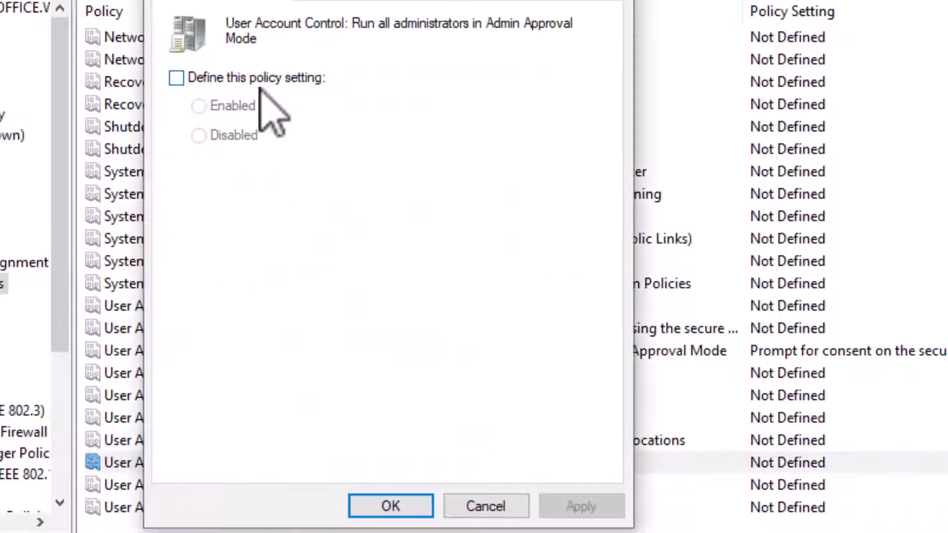
{"action": "left_click", "coordinate": [316, 4]}
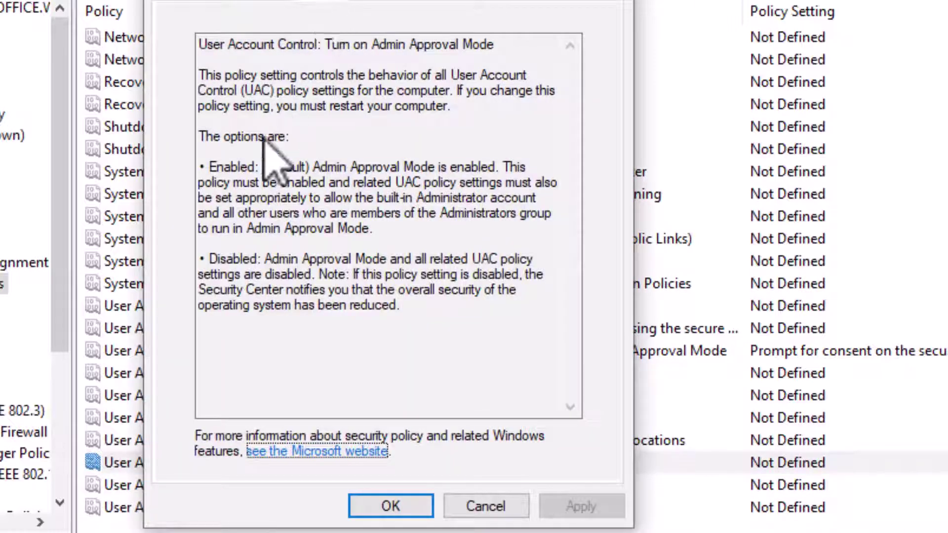
{"action": "left_click_drag", "start_coordinate": [210, 167], "coordinate": [390, 170]}
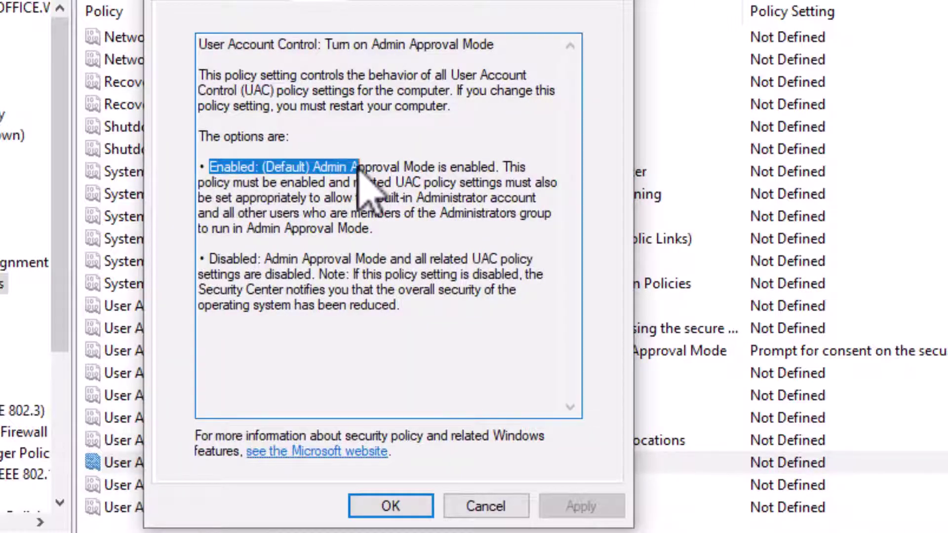
{"action": "left_click", "coordinate": [451, 168]}
{"action": "left_click_drag", "start_coordinate": [494, 160], "coordinate": [218, 174]}
{"action": "left_click", "coordinate": [221, 4]}
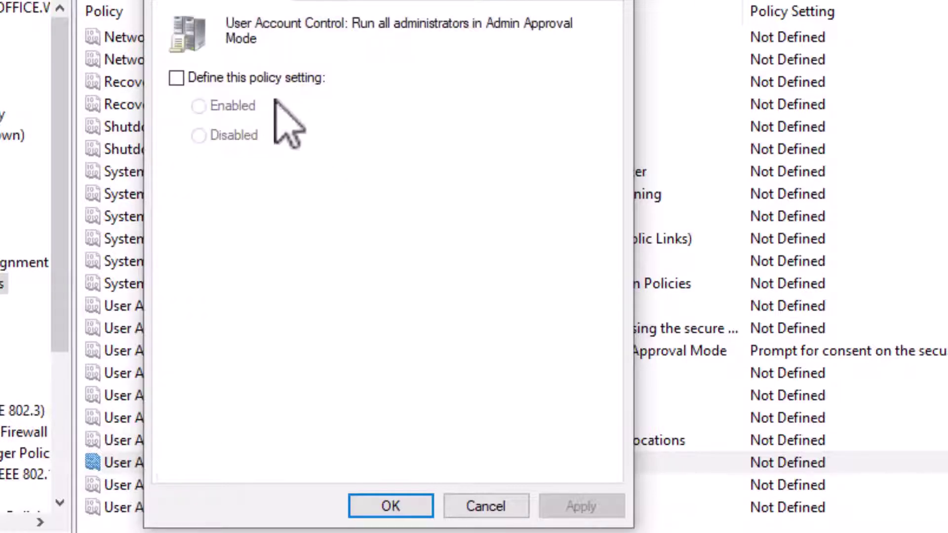
Define the Admin Approval Mode policy as Enabled and apply it
{"action": "left_click", "coordinate": [177, 79]}
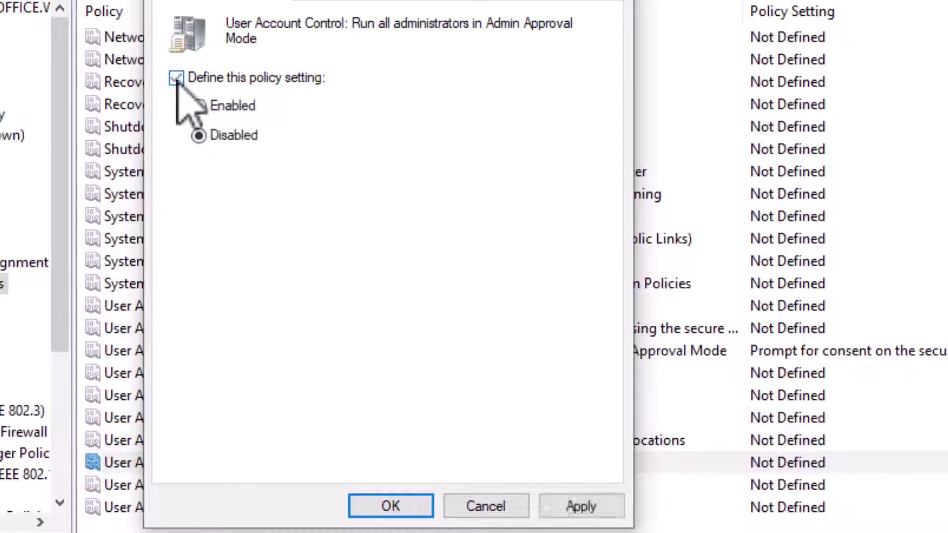
{"action": "left_click", "coordinate": [198, 105]}
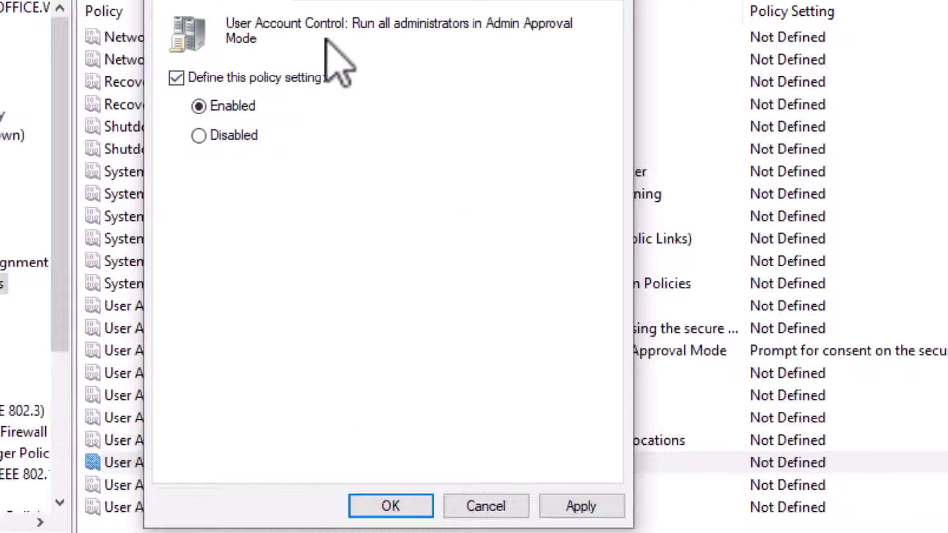
{"action": "left_click", "coordinate": [583, 509]}
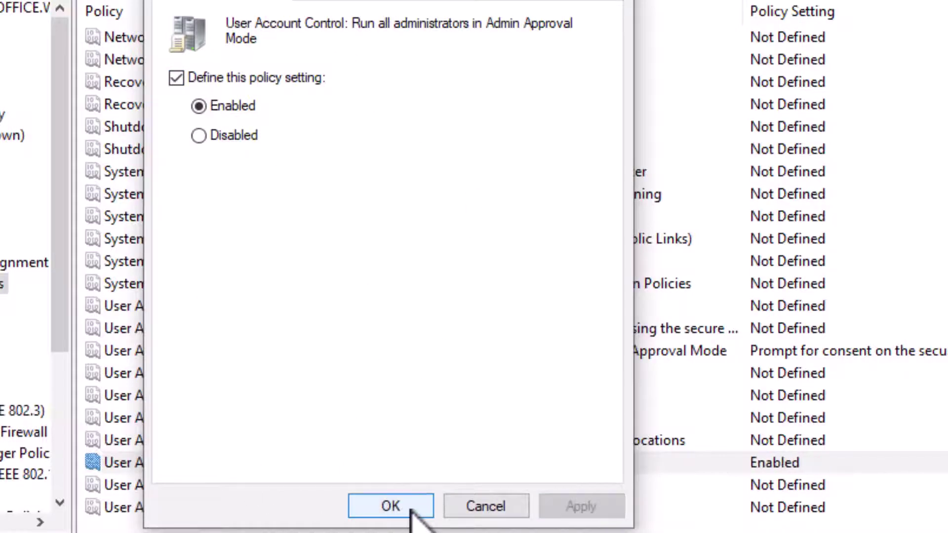
{"action": "left_click", "coordinate": [421, 511]}
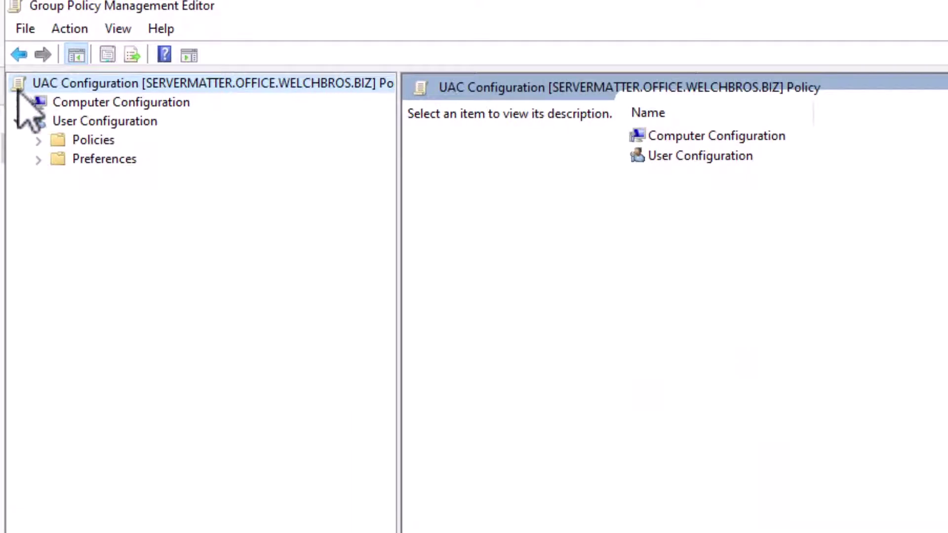
Exit the policy editor, reopen UAC Configuration for editing, then exit the editor again
{"action": "left_click", "coordinate": [19, 55]}
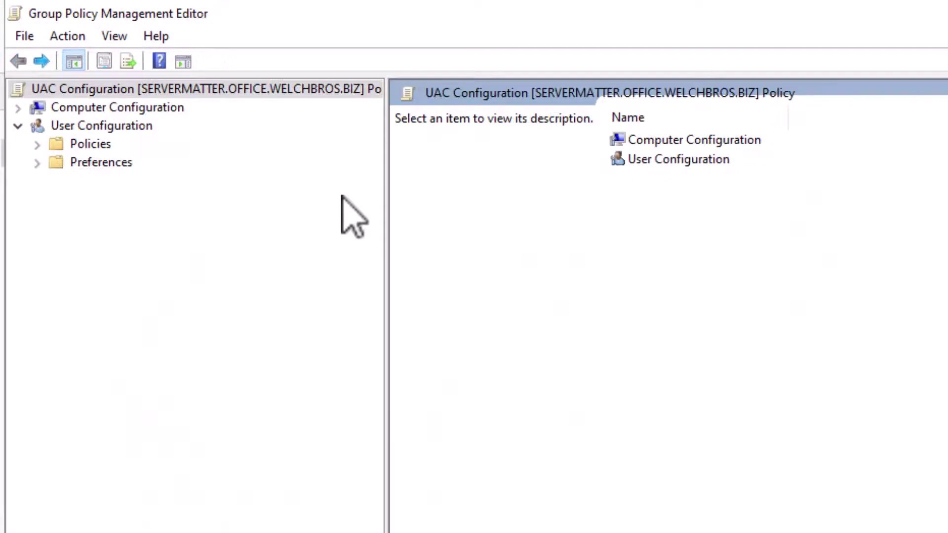
{"action": "left_click", "coordinate": [24, 37]}
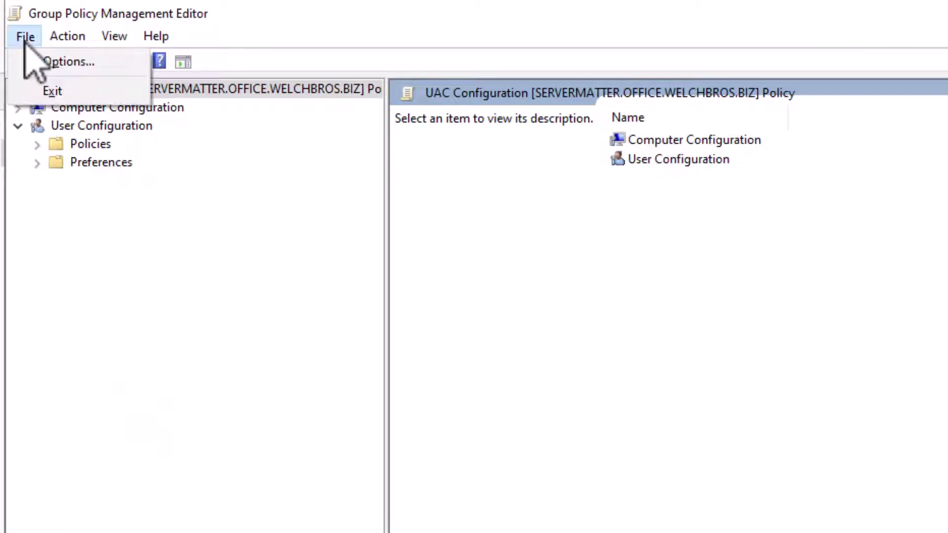
{"action": "left_click", "coordinate": [49, 92]}
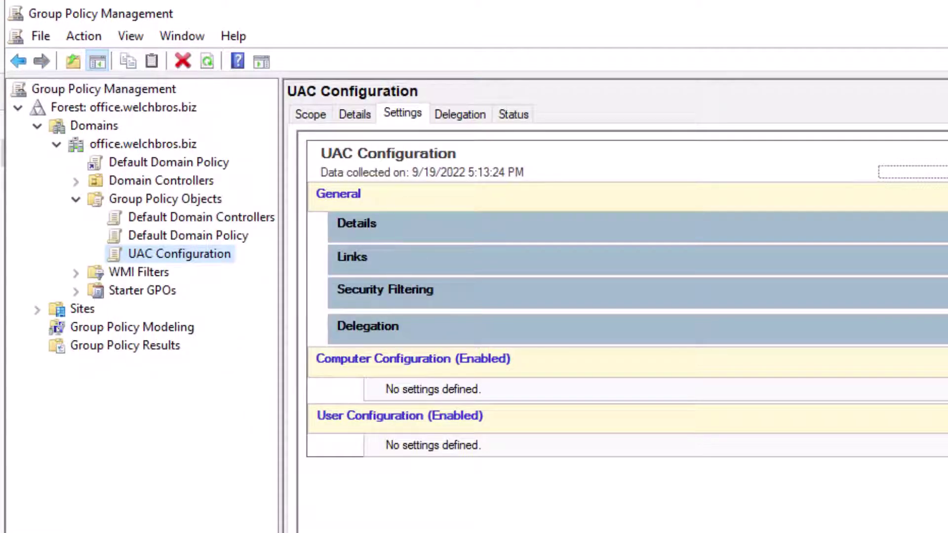
{"action": "right_click", "coordinate": [163, 253]}
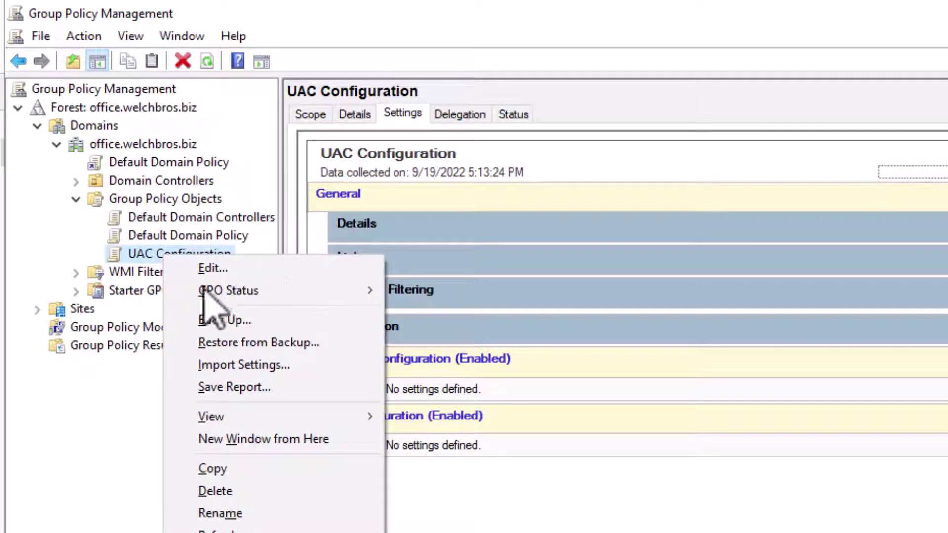
{"action": "left_click", "coordinate": [223, 271]}
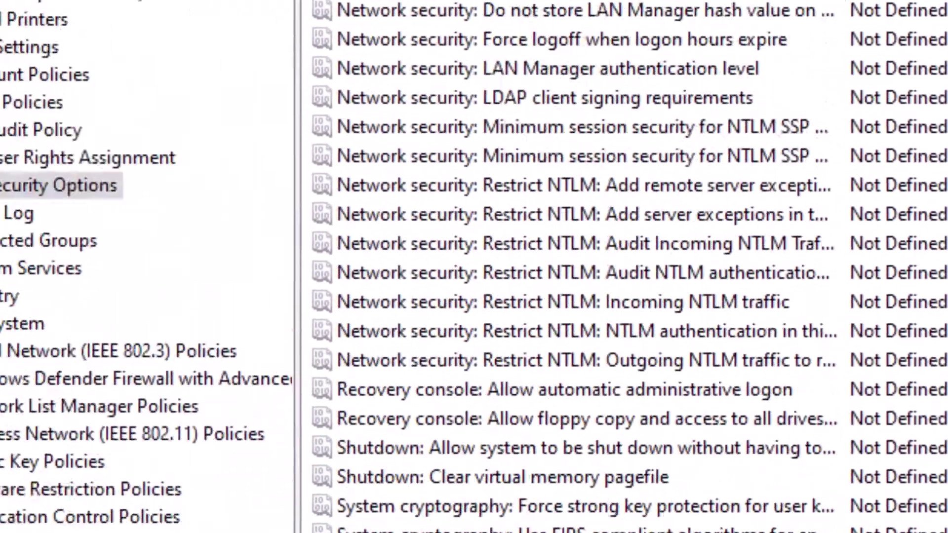
{"action": "left_click", "coordinate": [38, 45]}
{"action": "left_click", "coordinate": [66, 130]}
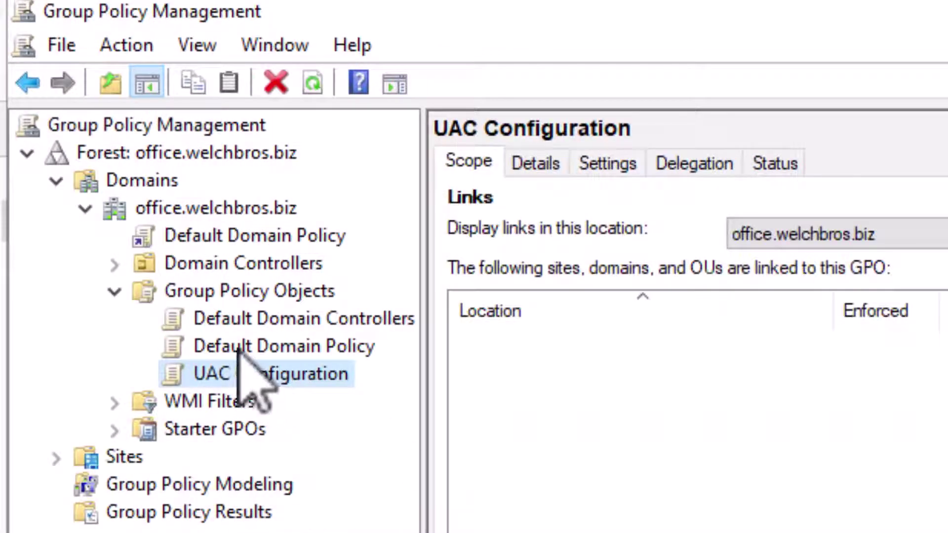
Link the existing UAC Configuration GPO to office.welchbros.biz via Link an Existing GPO
{"action": "right_click", "coordinate": [187, 212]}
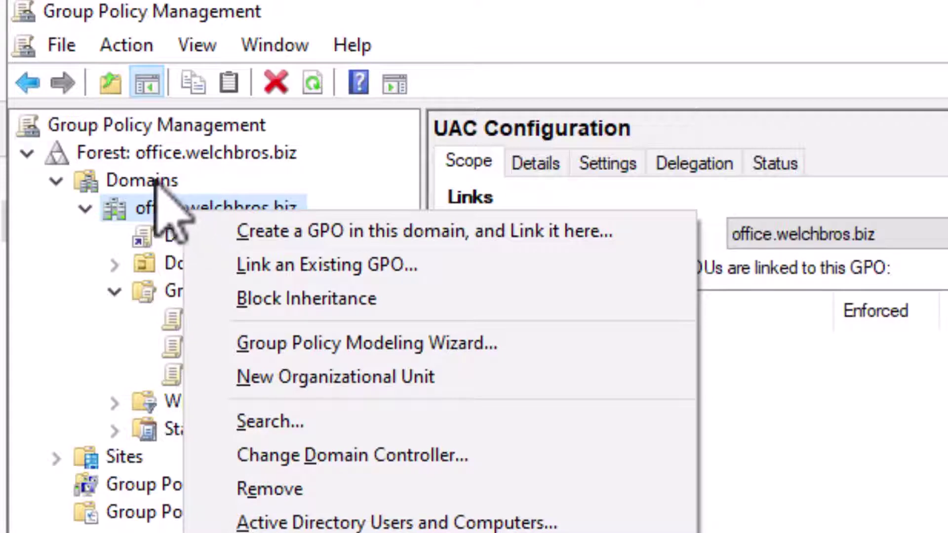
{"action": "right_click", "coordinate": [151, 157]}
{"action": "right_click", "coordinate": [143, 181]}
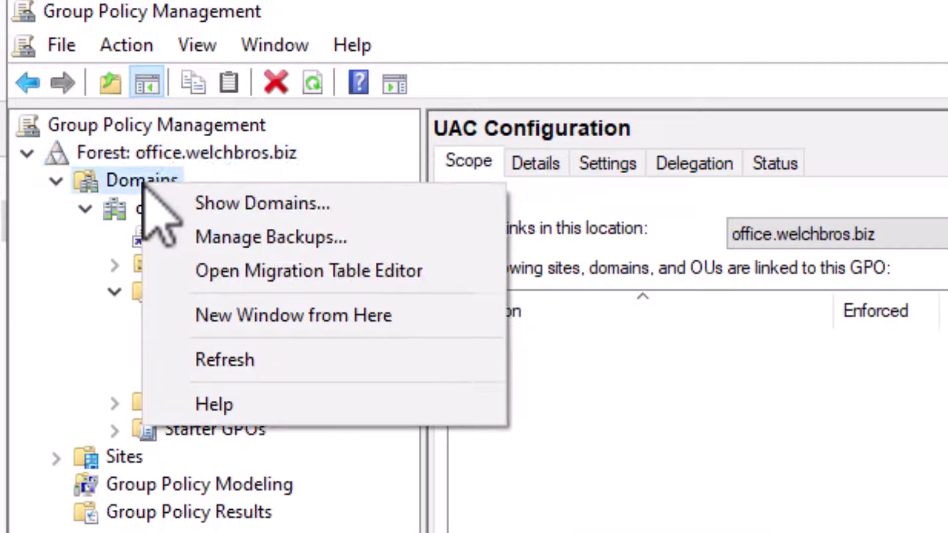
{"action": "right_click", "coordinate": [129, 208]}
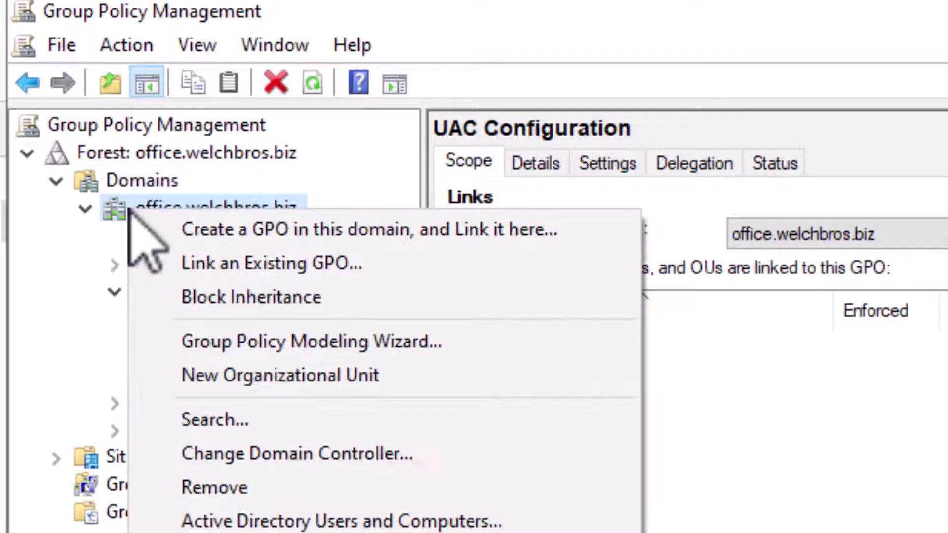
{"action": "left_click", "coordinate": [327, 270]}
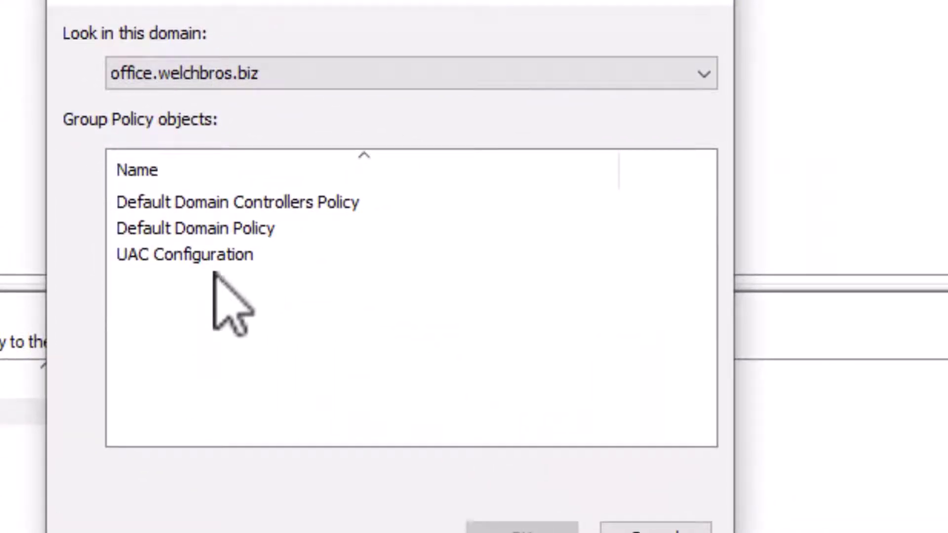
{"action": "left_click", "coordinate": [217, 257]}
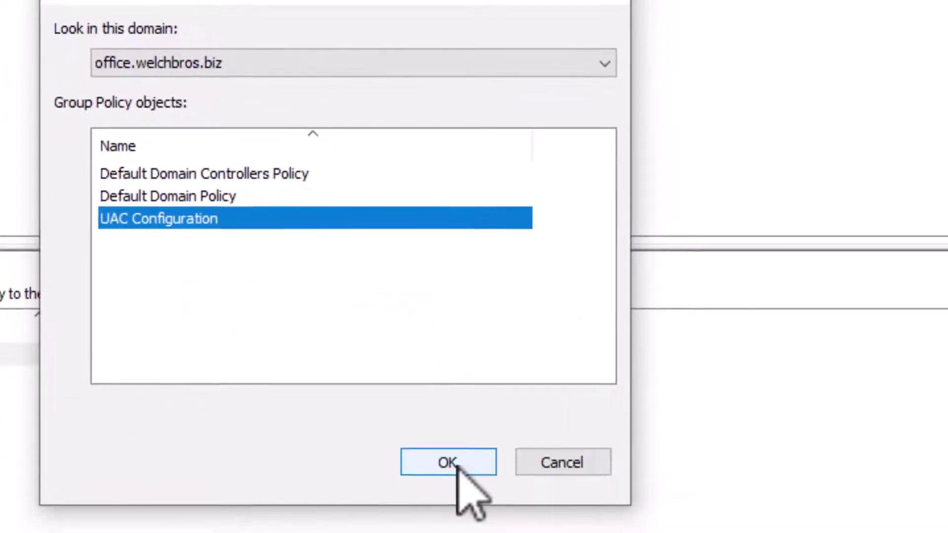
{"action": "left_click", "coordinate": [456, 466]}
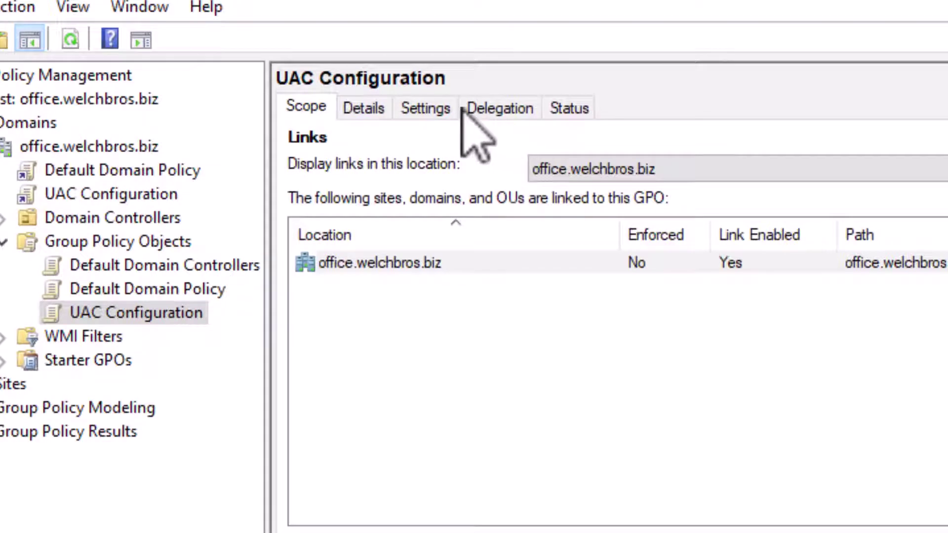
Expand the GPO's Settings report through Security Settings to the User Account Control policy details
{"action": "left_click", "coordinate": [437, 111]}
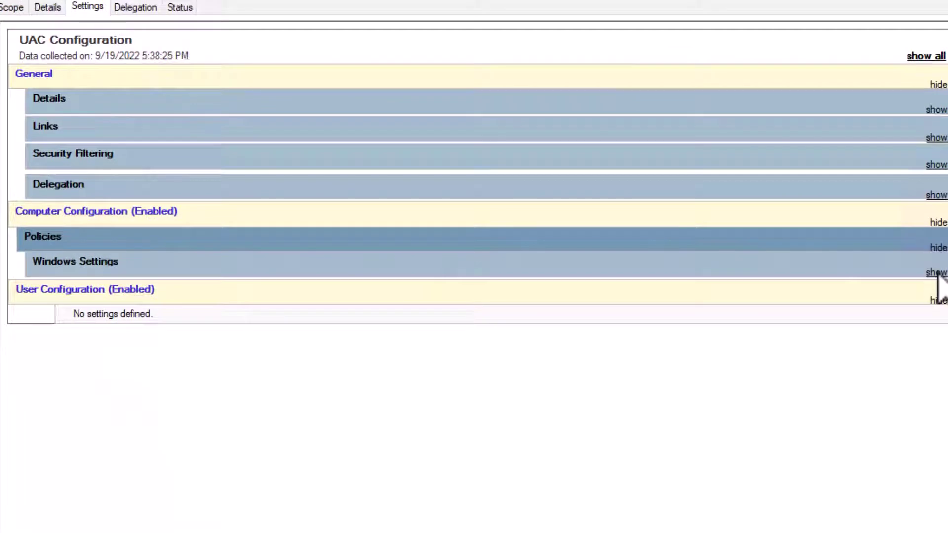
{"action": "left_click", "coordinate": [937, 273]}
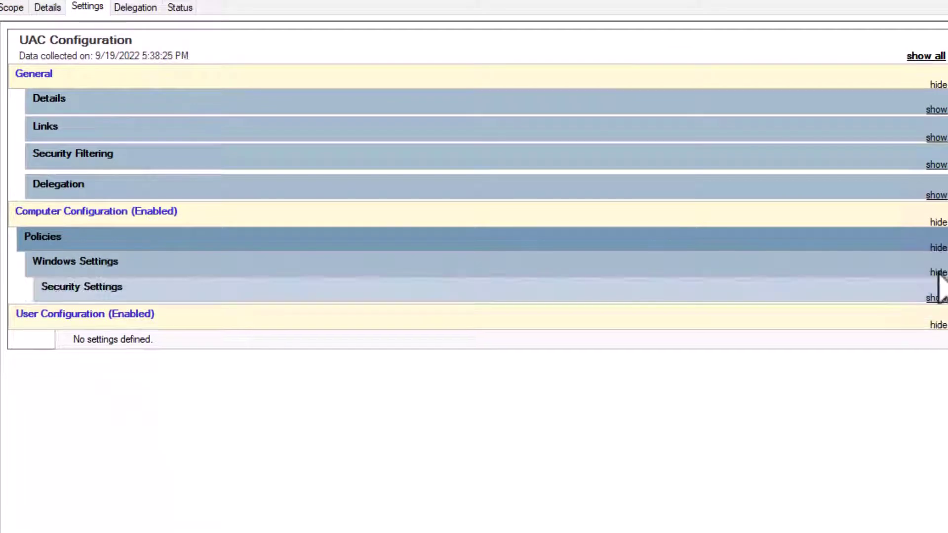
{"action": "left_click", "coordinate": [937, 298]}
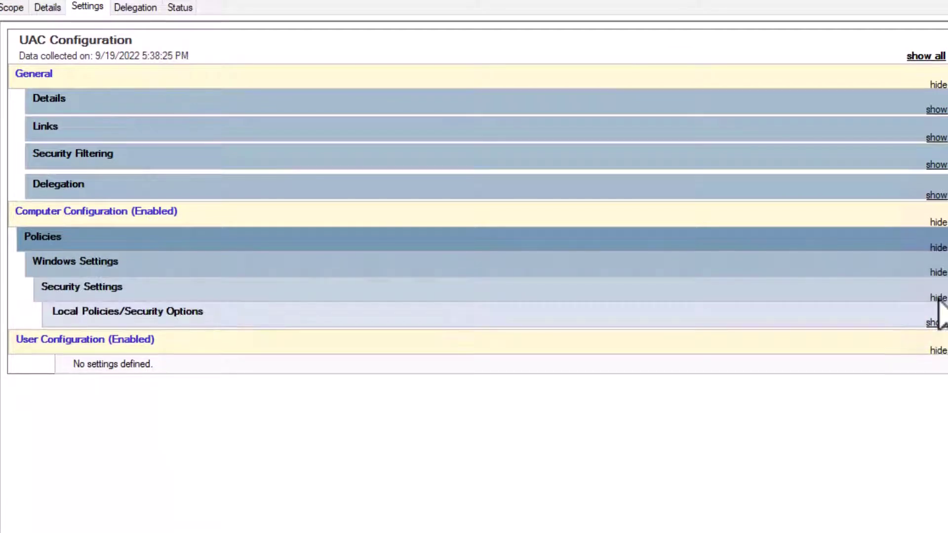
{"action": "left_click", "coordinate": [937, 323]}
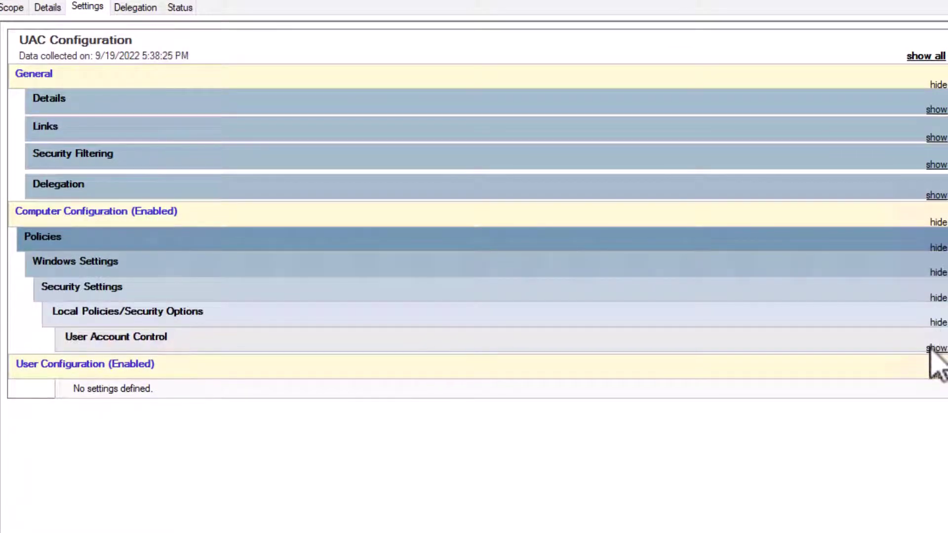
{"action": "left_click", "coordinate": [935, 349]}
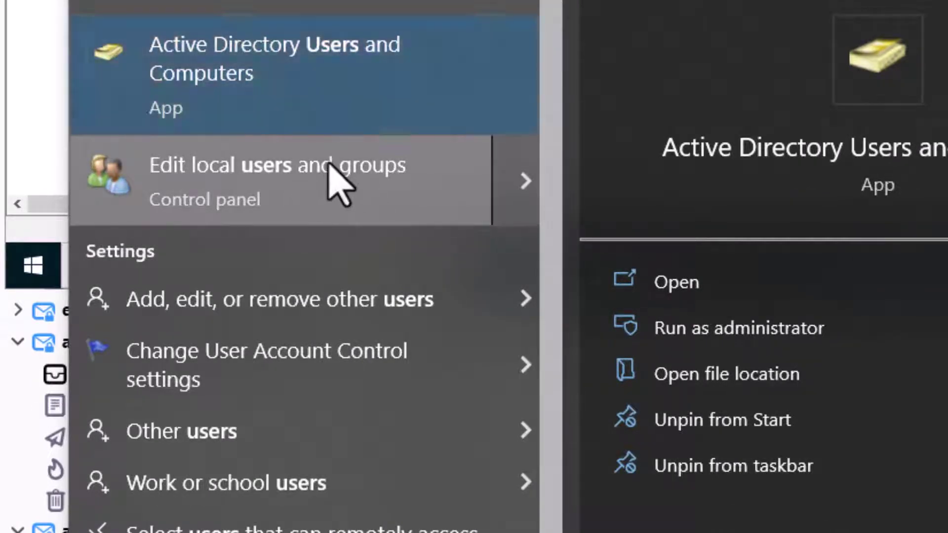
Run lusrmgr.msc from the Start search as administrator to open Local Users and Groups
{"action": "left_click", "coordinate": [528, 191]}
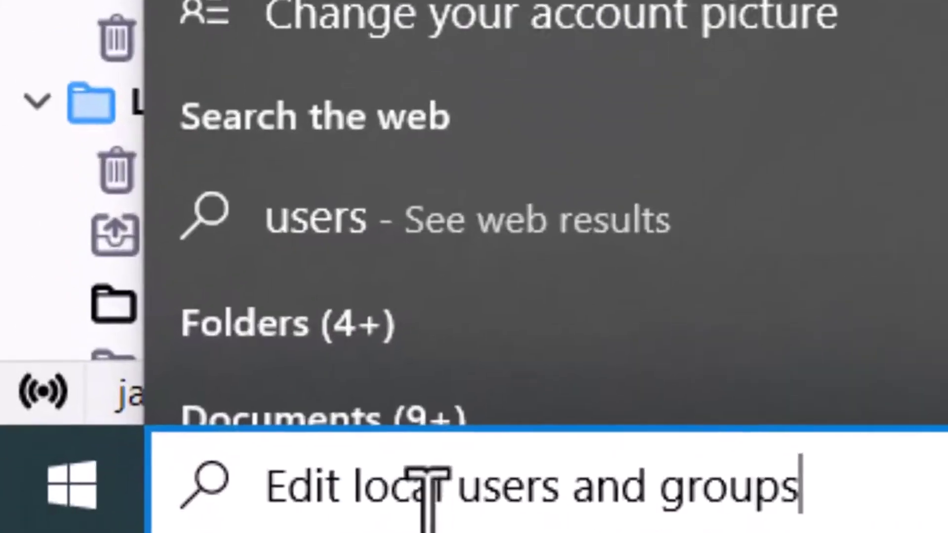
{"action": "left_click", "coordinate": [435, 488]}
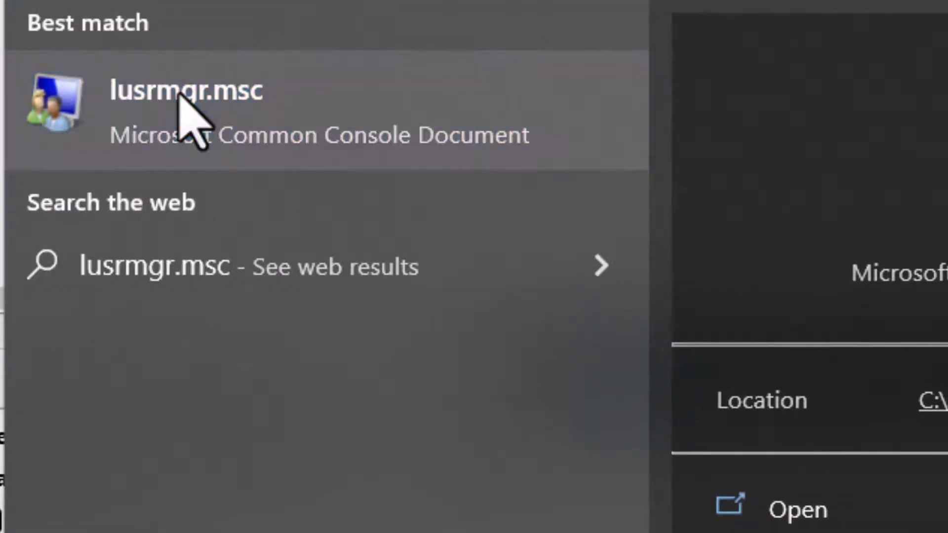
{"action": "right_click", "coordinate": [180, 97]}
{"action": "left_click", "coordinate": [281, 153]}
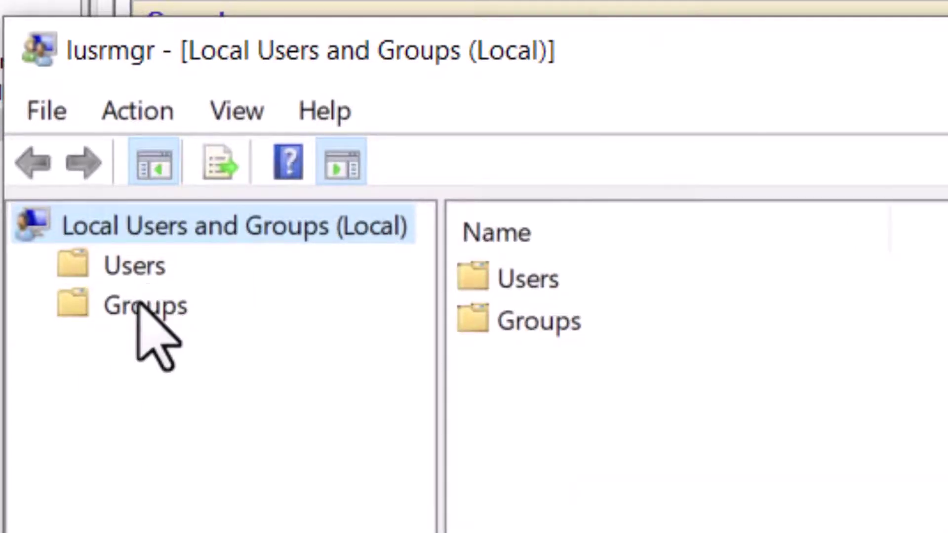
Check the local Administrators group's members for OFFICE\Domain Admins and the OFFICE domain user, without adding anyone
{"action": "left_click", "coordinate": [141, 304]}
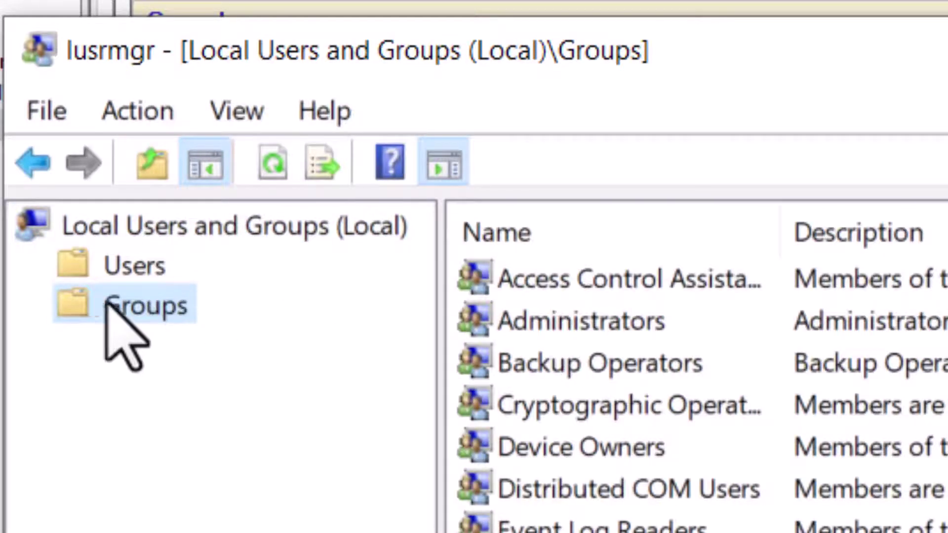
{"action": "double_click", "coordinate": [550, 318]}
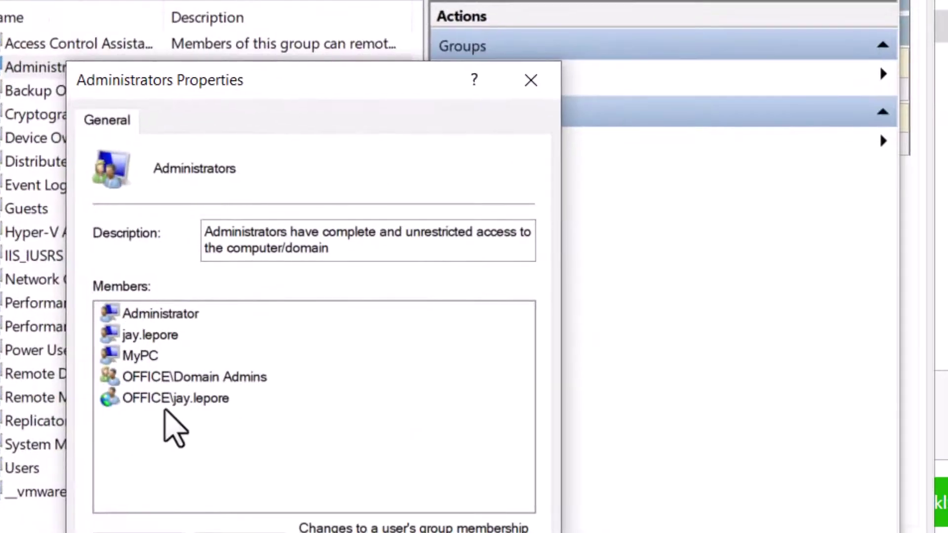
{"action": "left_click", "coordinate": [192, 380]}
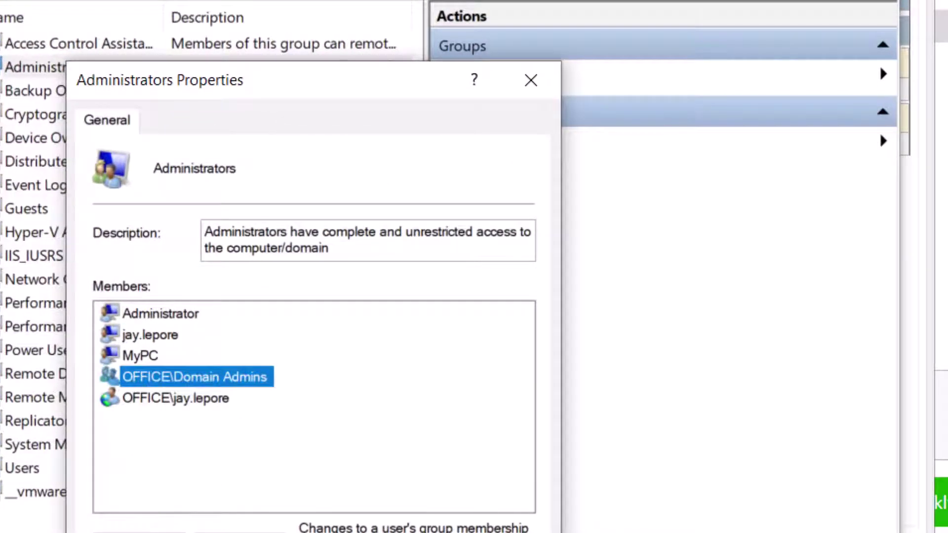
{"action": "left_click", "coordinate": [131, 532]}
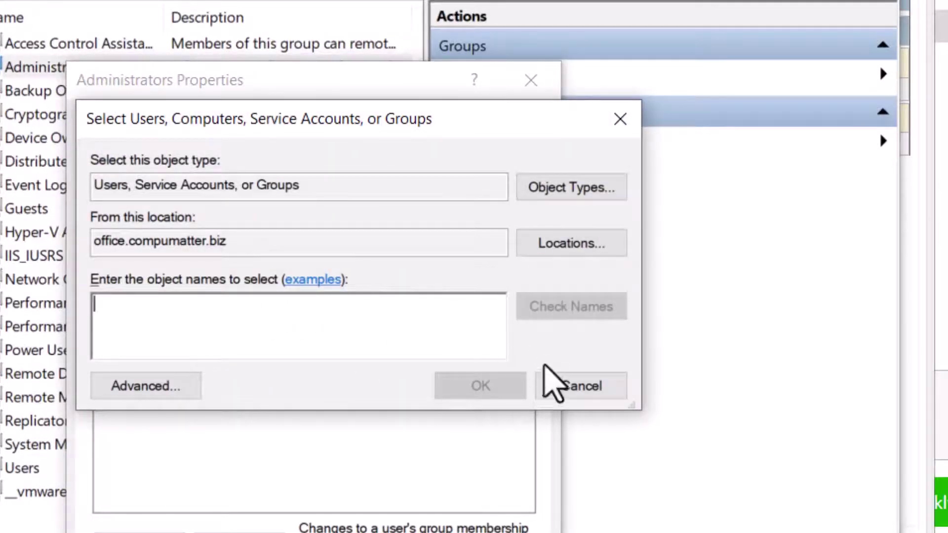
{"action": "left_click", "coordinate": [558, 387]}
{"action": "left_click", "coordinate": [144, 395]}
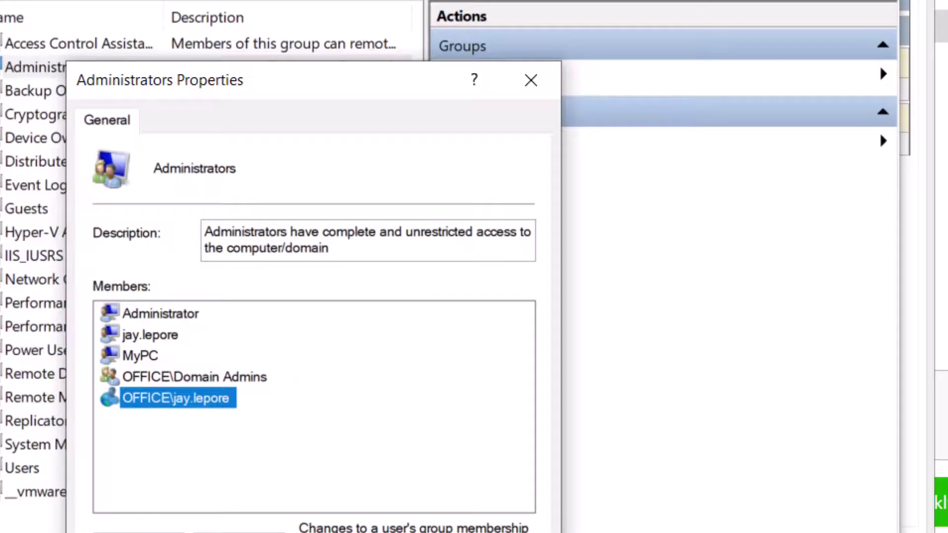
{"action": "left_click", "coordinate": [417, 532]}
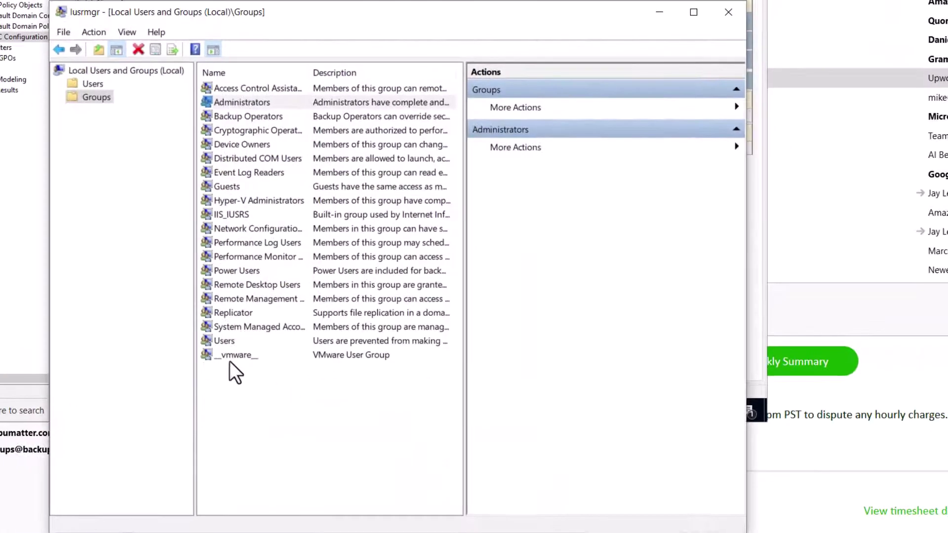